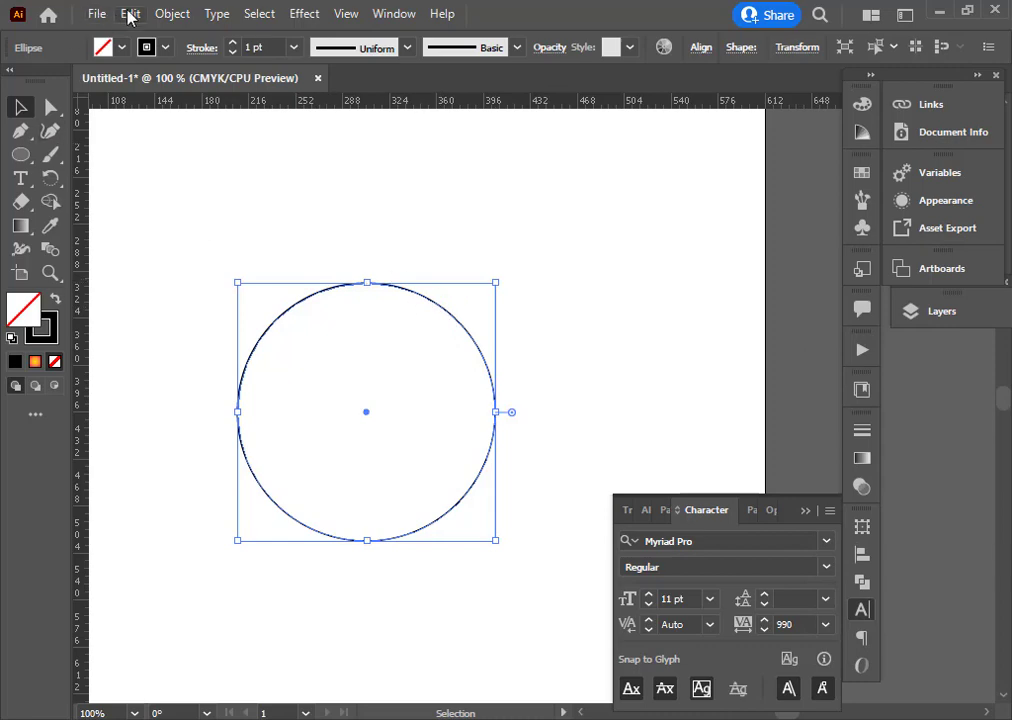
Copy the circle, paste it in front, and scale the copy down about its centre into a small concentric circle
{"action": "left_click", "coordinate": [130, 14]}
{"action": "left_click", "coordinate": [180, 110]}
{"action": "left_click", "coordinate": [131, 14]}
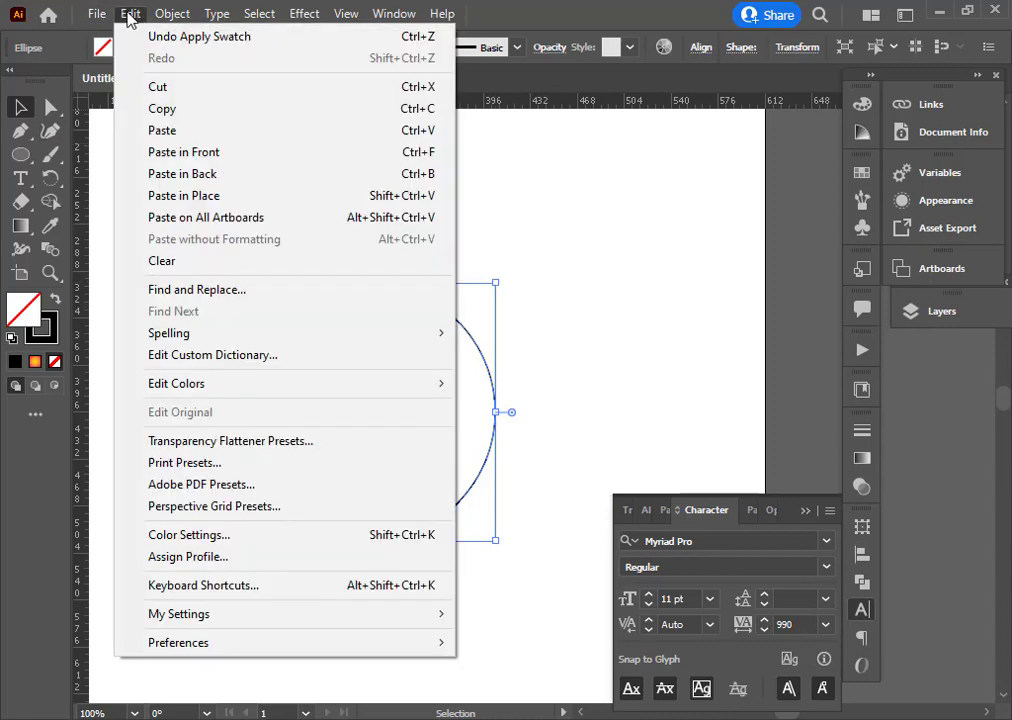
{"action": "left_click", "coordinate": [234, 155]}
{"action": "left_click_drag", "start_coordinate": [497, 281], "coordinate": [440, 386]}
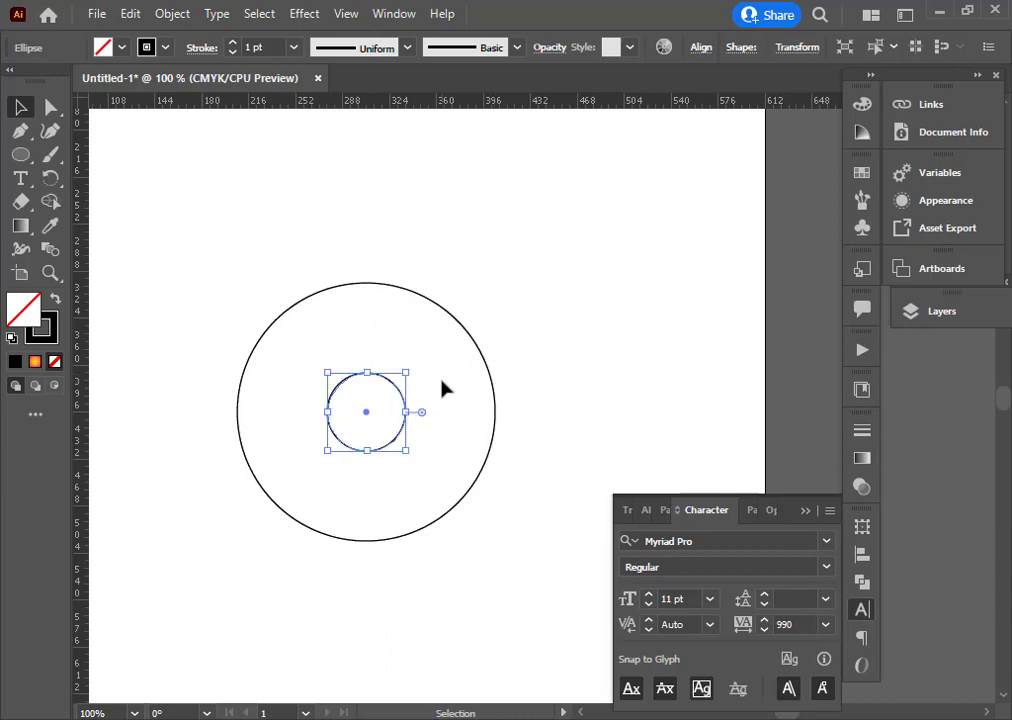
Select both concentric circles and set the blend spacing option to Specified Steps
{"action": "left_click", "coordinate": [492, 527]}
{"action": "left_click_drag", "start_coordinate": [390, 427], "coordinate": [388, 422]}
{"action": "left_click", "coordinate": [172, 13]}
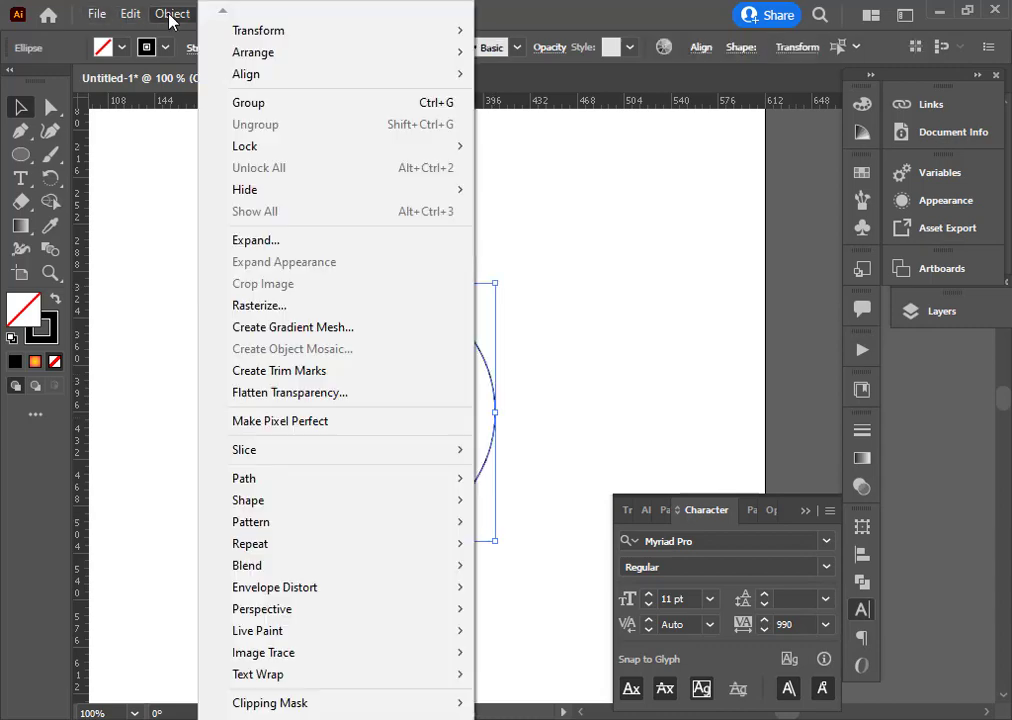
{"action": "mouse_move", "coordinate": [271, 566]}
{"action": "left_click", "coordinate": [573, 616]}
{"action": "left_click", "coordinate": [760, 172]}
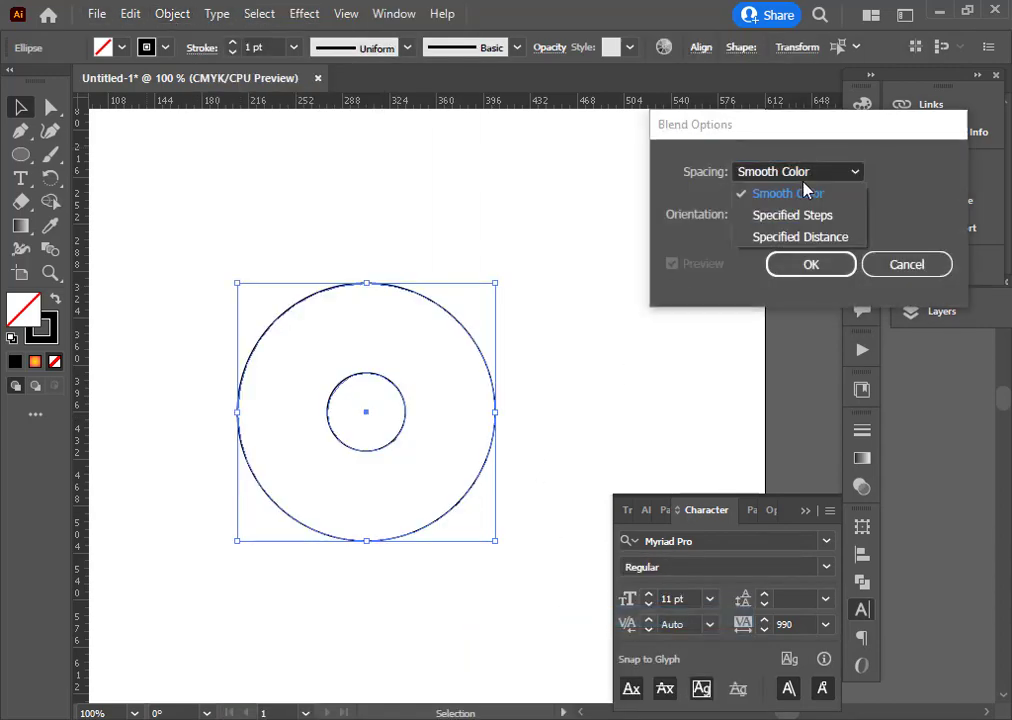
{"action": "left_click", "coordinate": [780, 217]}
{"action": "left_click", "coordinate": [797, 264]}
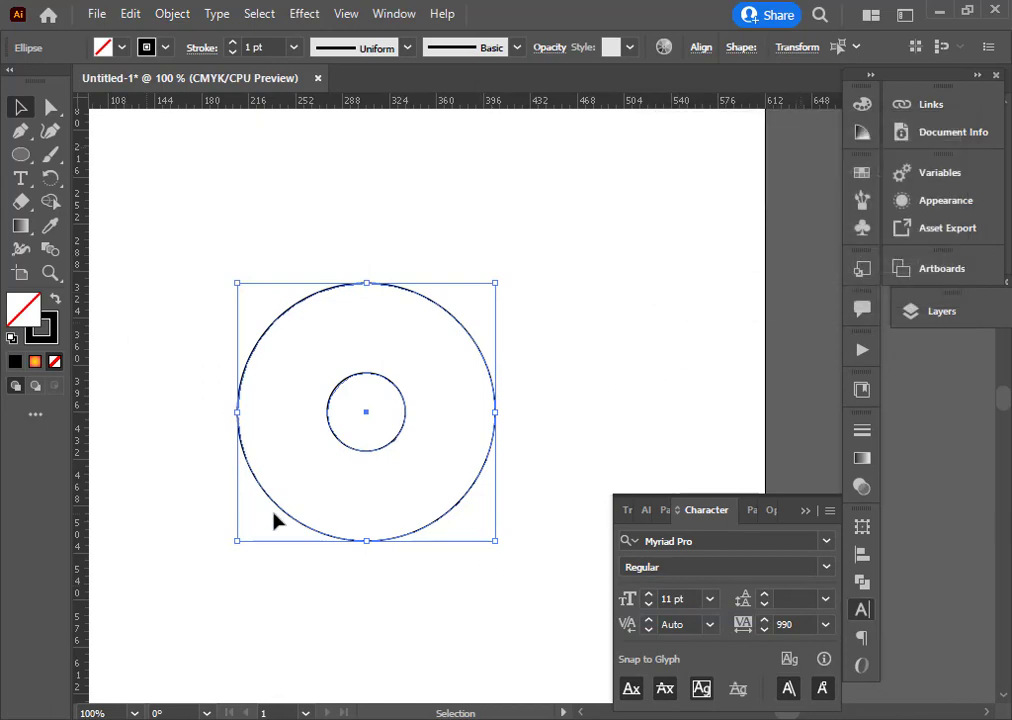
Blend the outer and inner circles with 4 specified steps
{"action": "left_click", "coordinate": [443, 573]}
{"action": "key", "text": "ctrl+a"}
{"action": "left_click", "coordinate": [172, 13]}
{"action": "mouse_move", "coordinate": [308, 577]}
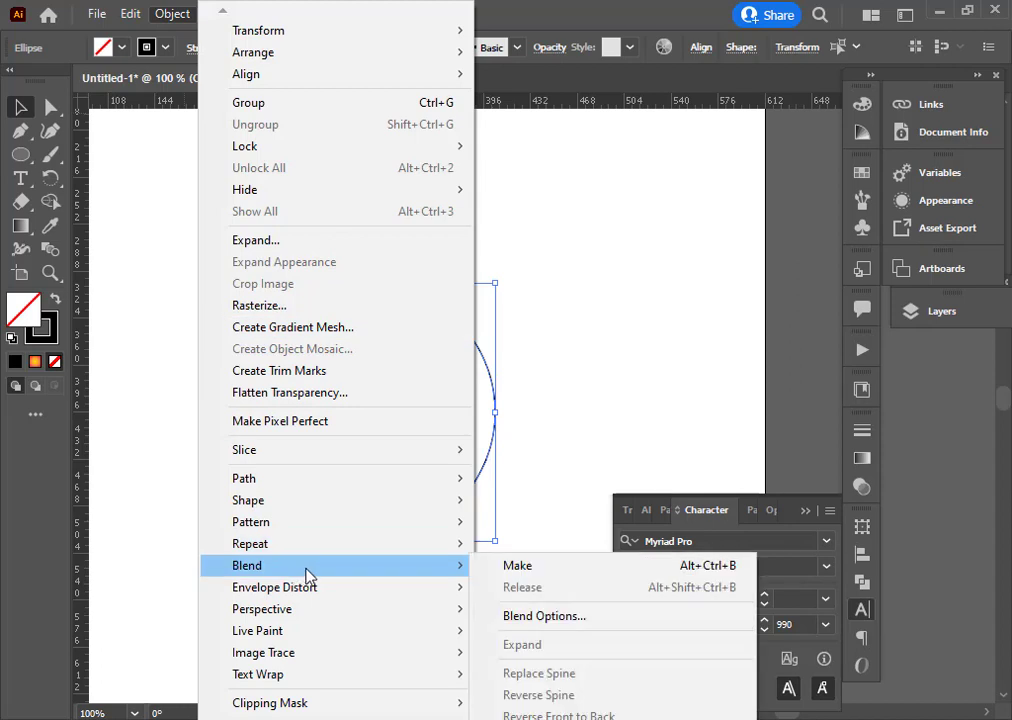
{"action": "left_click", "coordinate": [530, 566]}
{"action": "double_click", "coordinate": [51, 250]}
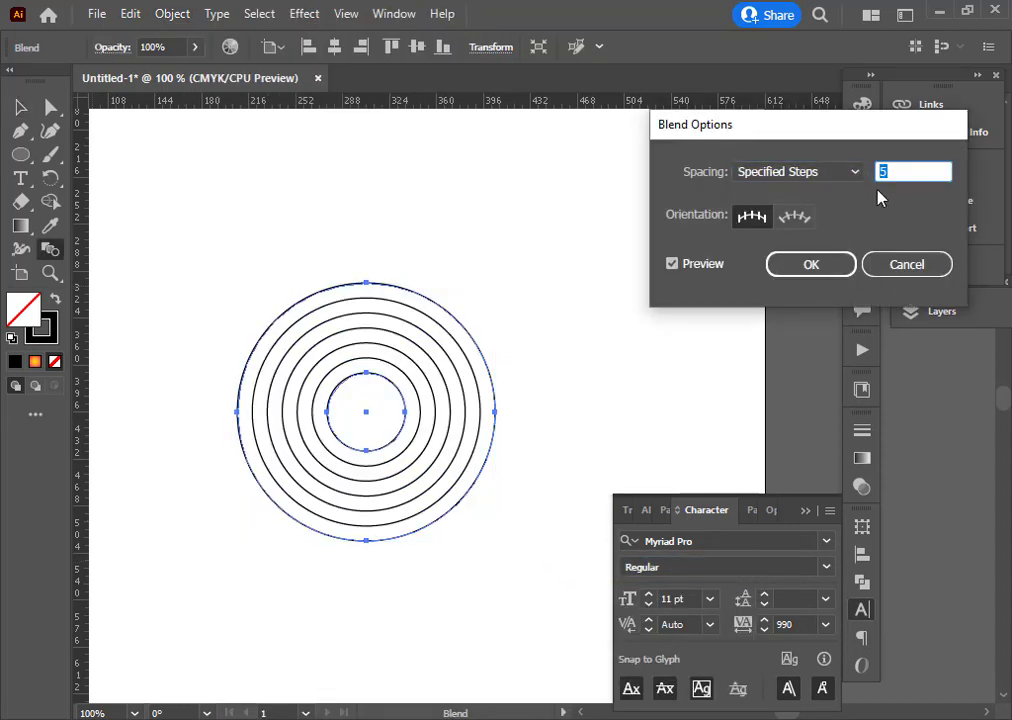
{"action": "key", "text": "Down"}
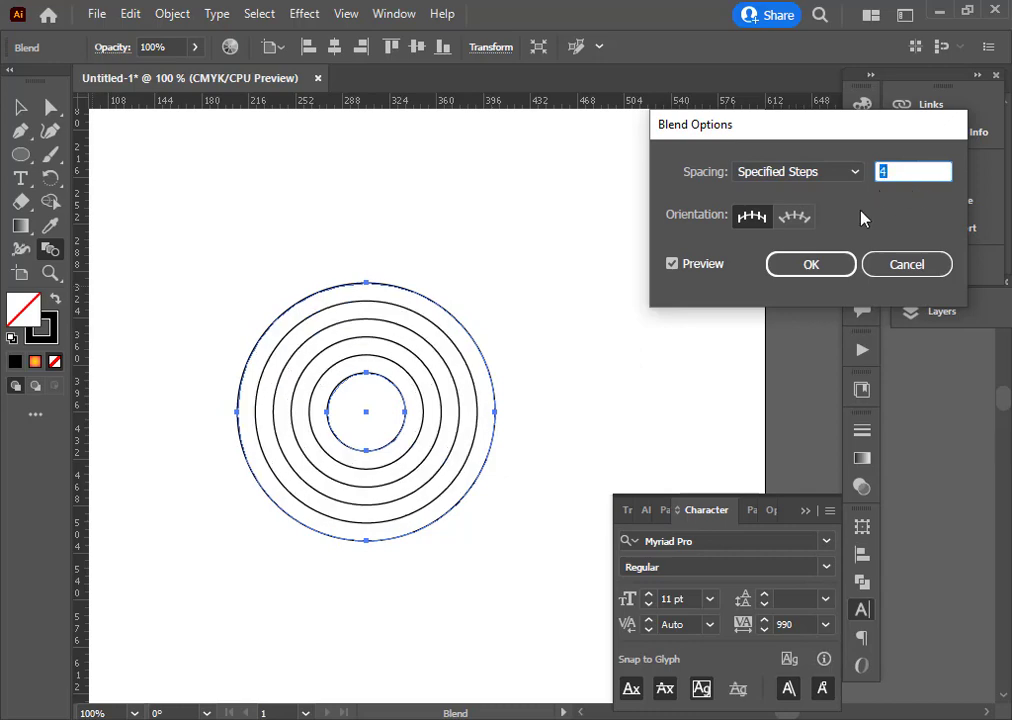
{"action": "left_click", "coordinate": [807, 266]}
Expand the blend's object, fill and stroke, and ungroup the resulting circles
{"action": "left_click", "coordinate": [507, 408], "text": "ctrl"}
{"action": "left_click_drag", "start_coordinate": [507, 408], "coordinate": [561, 365]}
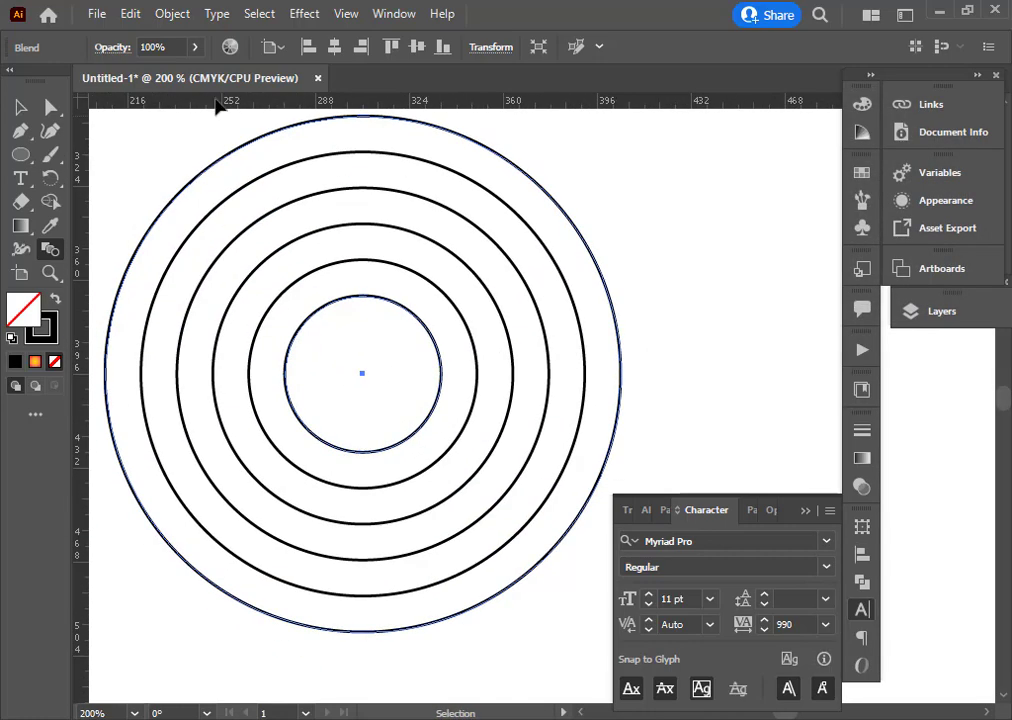
{"action": "left_click", "coordinate": [172, 14]}
{"action": "left_click", "coordinate": [257, 240]}
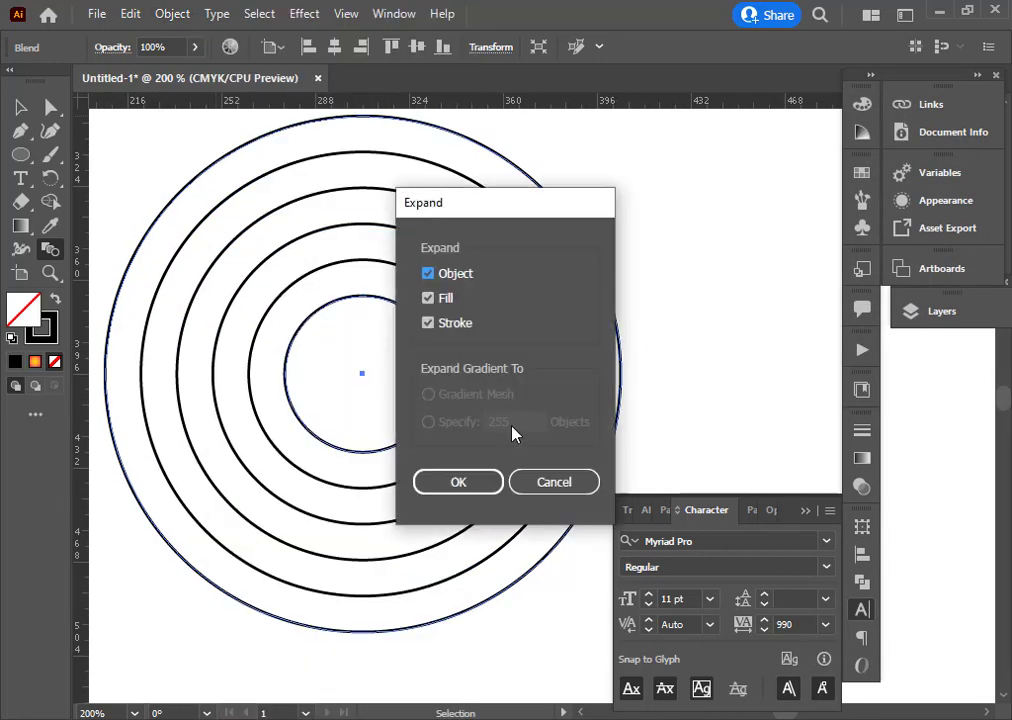
{"action": "left_click", "coordinate": [456, 483]}
{"action": "right_click", "coordinate": [281, 257]}
{"action": "left_click", "coordinate": [328, 506]}
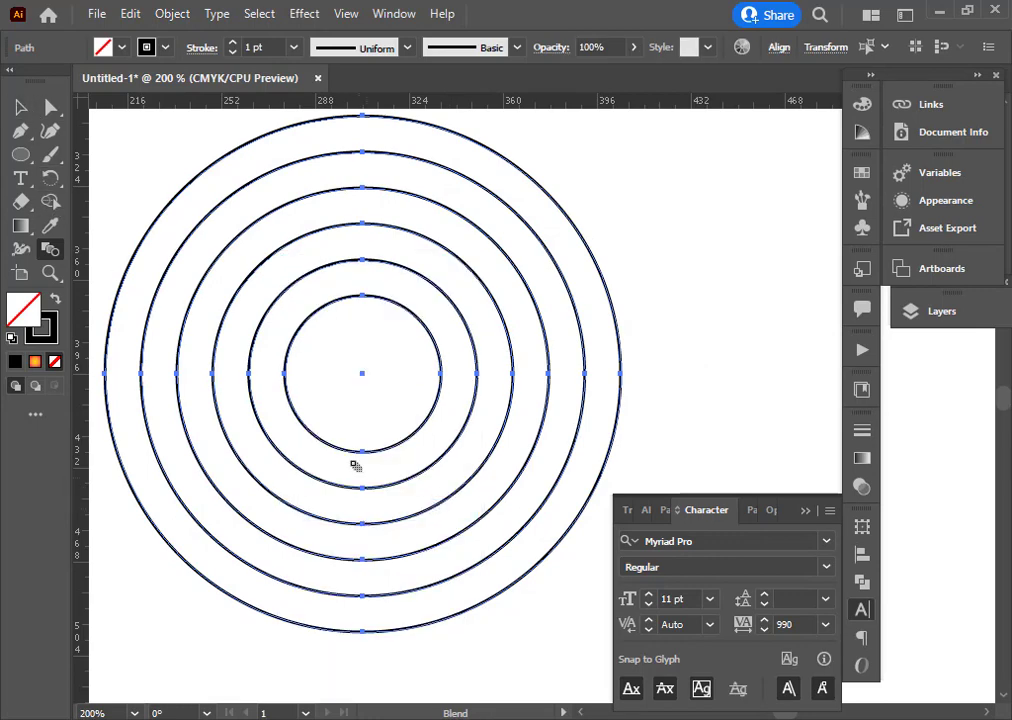
Delete the third circle from the outside
{"action": "left_click", "coordinate": [21, 108]}
{"action": "left_click", "coordinate": [660, 273]}
{"action": "left_click", "coordinate": [551, 378]}
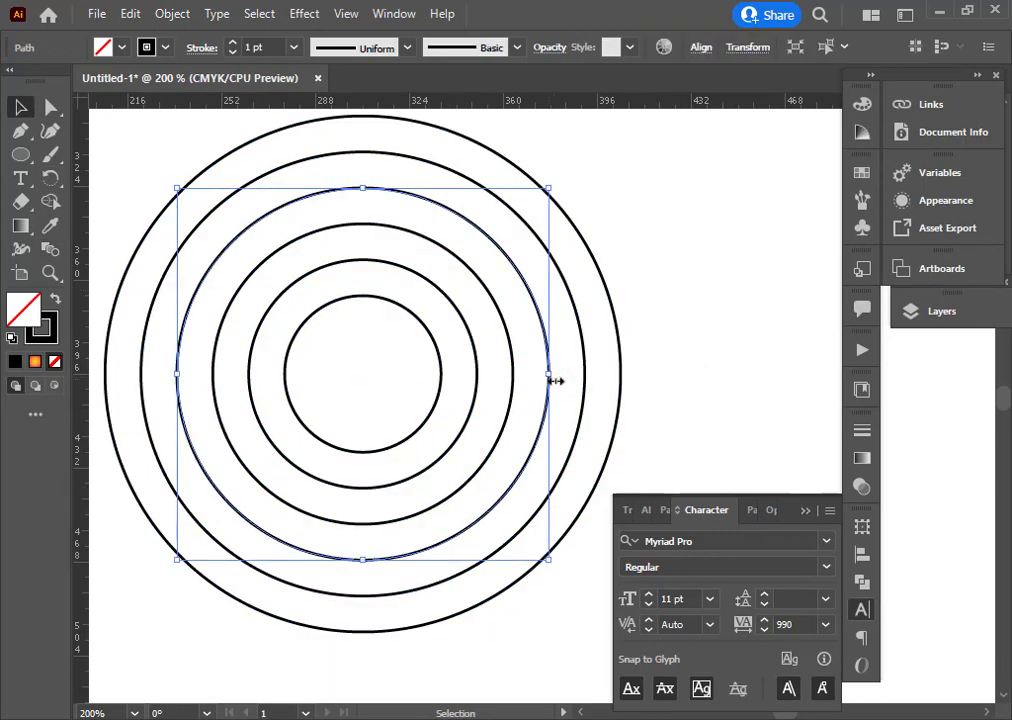
{"action": "key", "text": "Delete"}
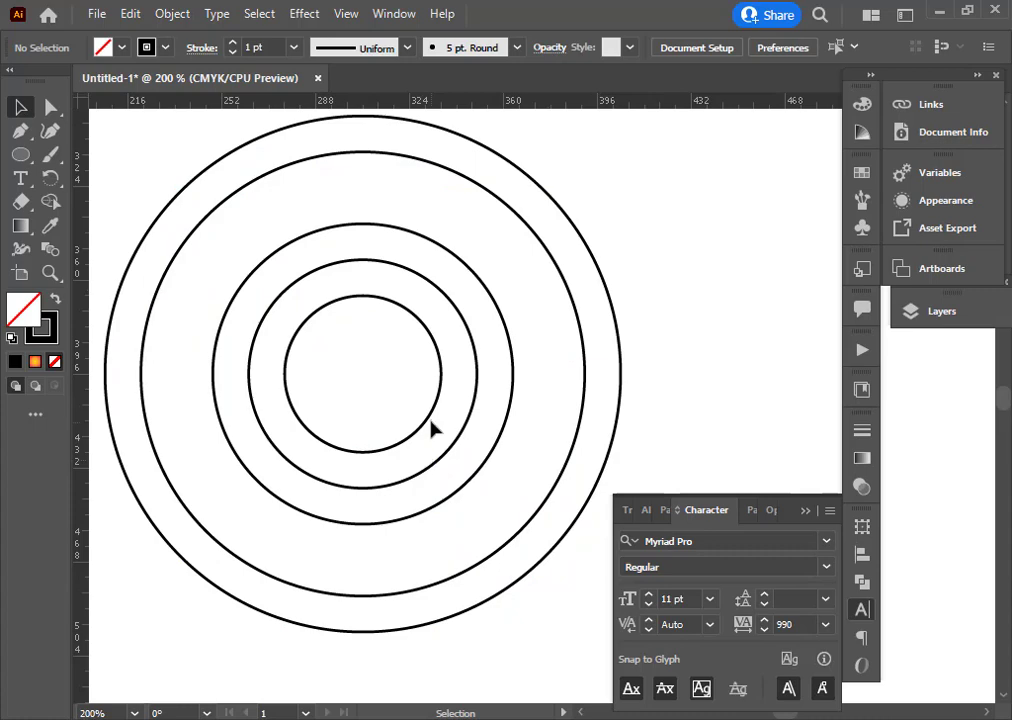
Enlarge the two circles around the innermost one together about their centre, keeping them inside the two outer circles
{"action": "left_click", "coordinate": [455, 445]}
{"action": "left_click", "coordinate": [480, 474], "text": "shift"}
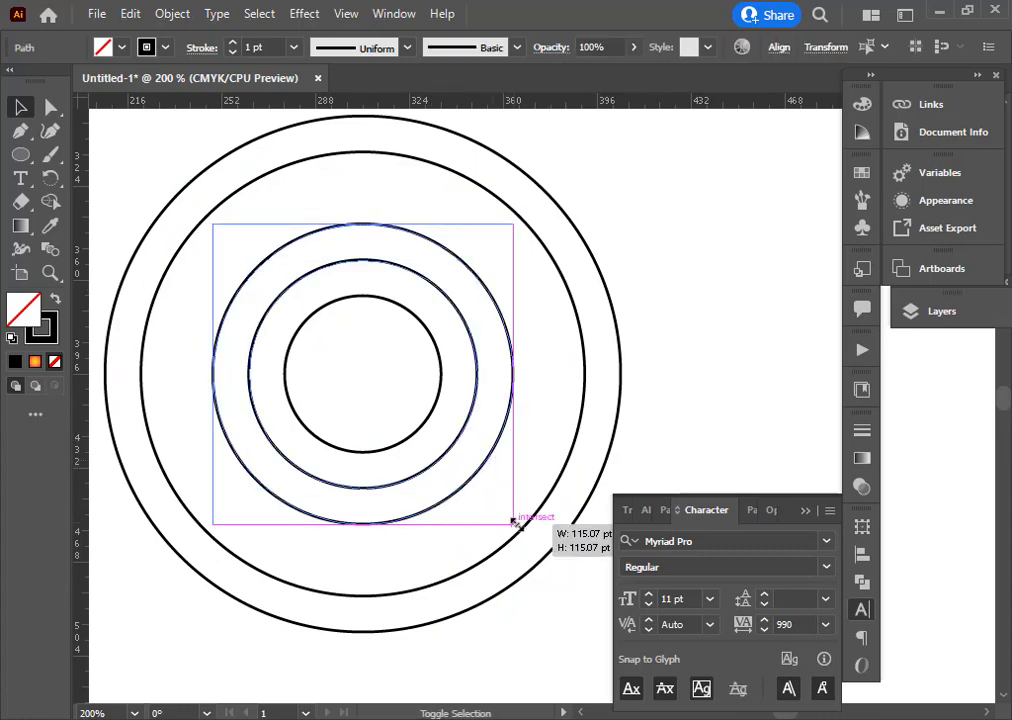
{"action": "left_click_drag", "start_coordinate": [513, 522], "coordinate": [530, 544]}
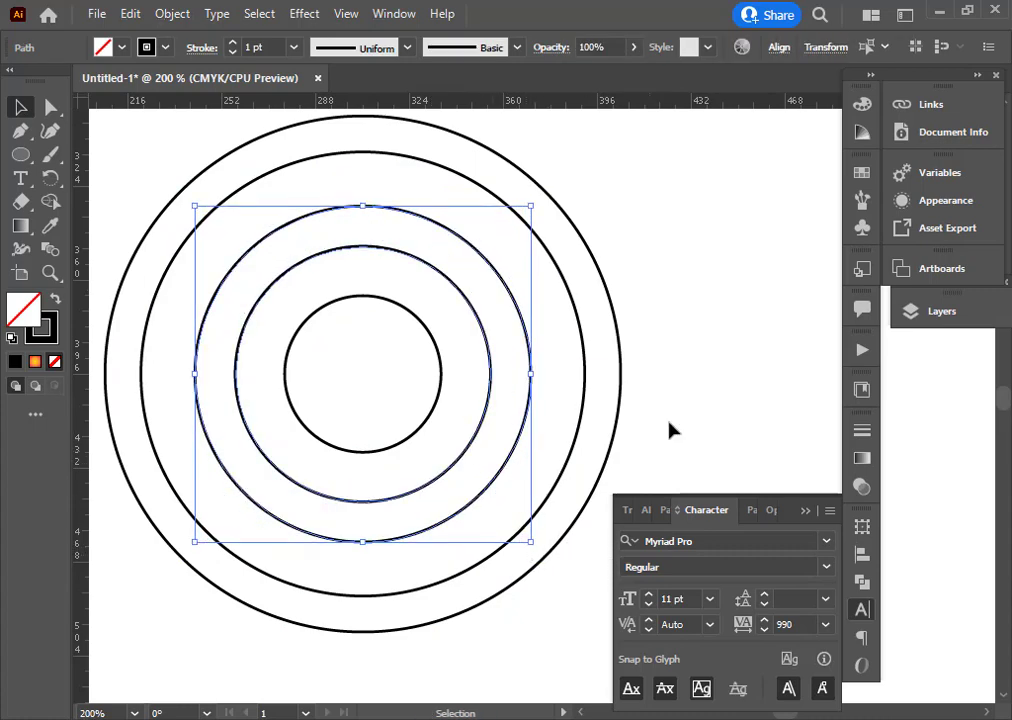
{"action": "left_click", "coordinate": [671, 416]}
Select all five concentric circles and group them
{"action": "left_click_drag", "start_coordinate": [678, 368], "coordinate": [678, 392]}
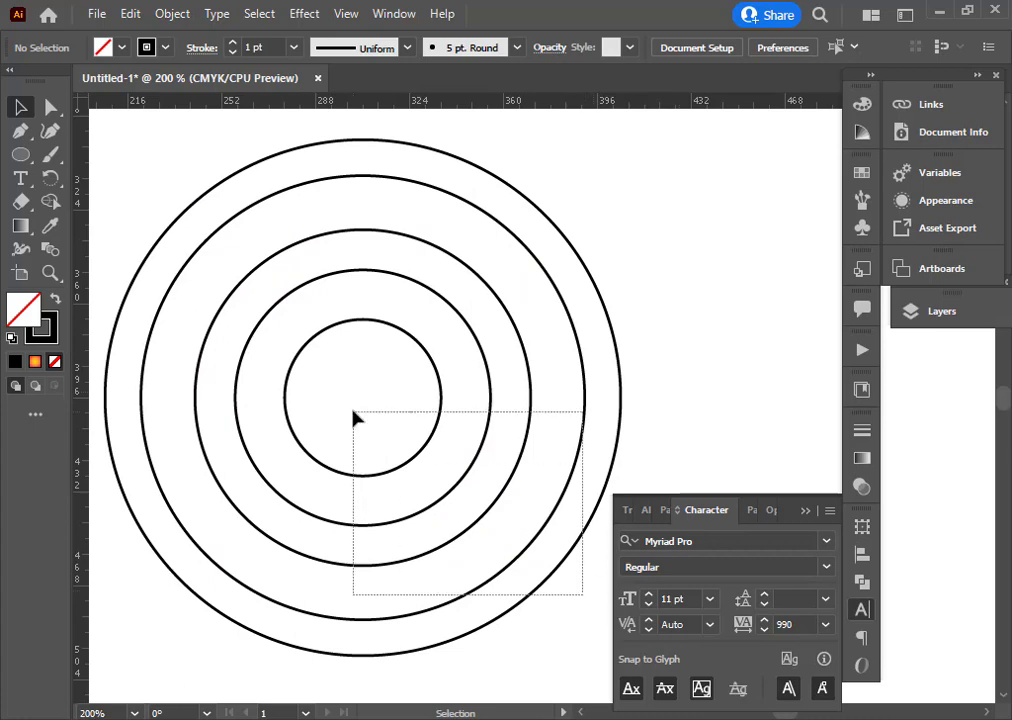
{"action": "left_click_drag", "start_coordinate": [353, 412], "coordinate": [353, 412]}
{"action": "right_click", "coordinate": [429, 452]}
{"action": "left_click", "coordinate": [501, 430]}
{"action": "key", "text": "ctrl+minus"}
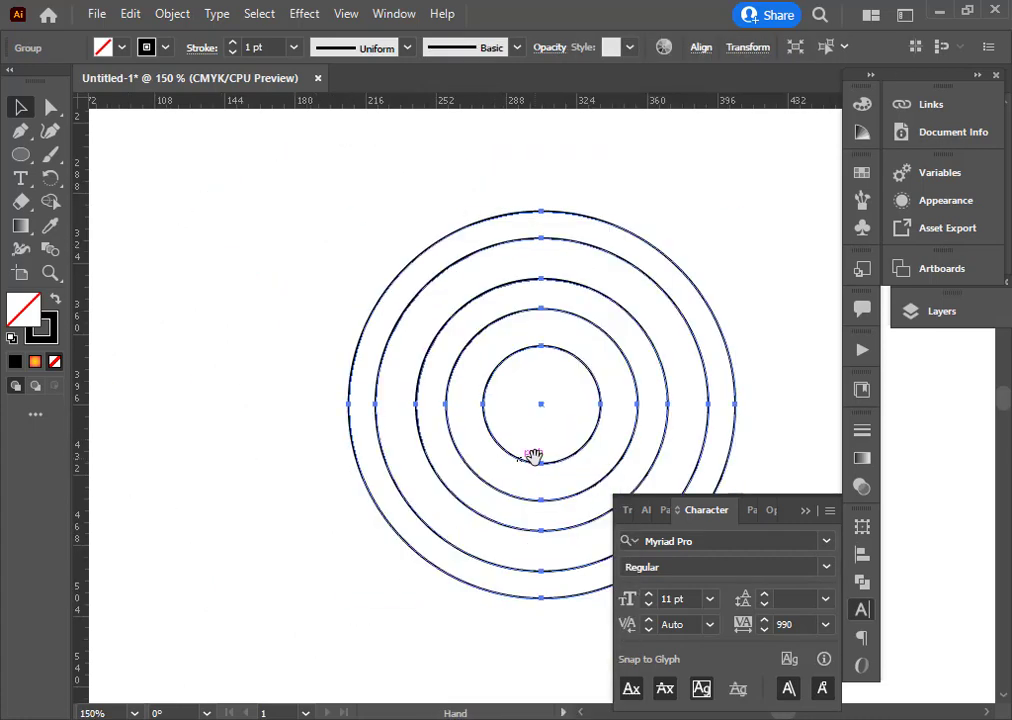
{"action": "left_click_drag", "start_coordinate": [535, 457], "coordinate": [327, 456]}
{"action": "left_click", "coordinate": [572, 381]}
{"action": "left_click_drag", "start_coordinate": [572, 381], "coordinate": [509, 385]}
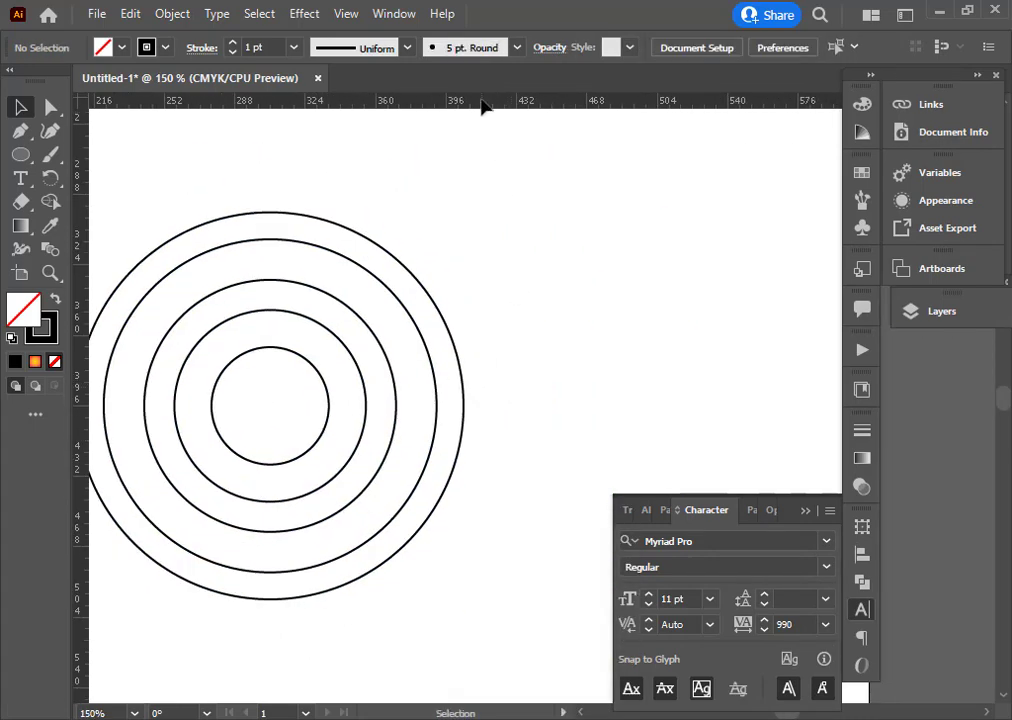
Add a vertical guide near the outer circle's right edge and move the group until its middle circle touches the guide
{"action": "left_click_drag", "start_coordinate": [478, 436], "coordinate": [462, 442]}
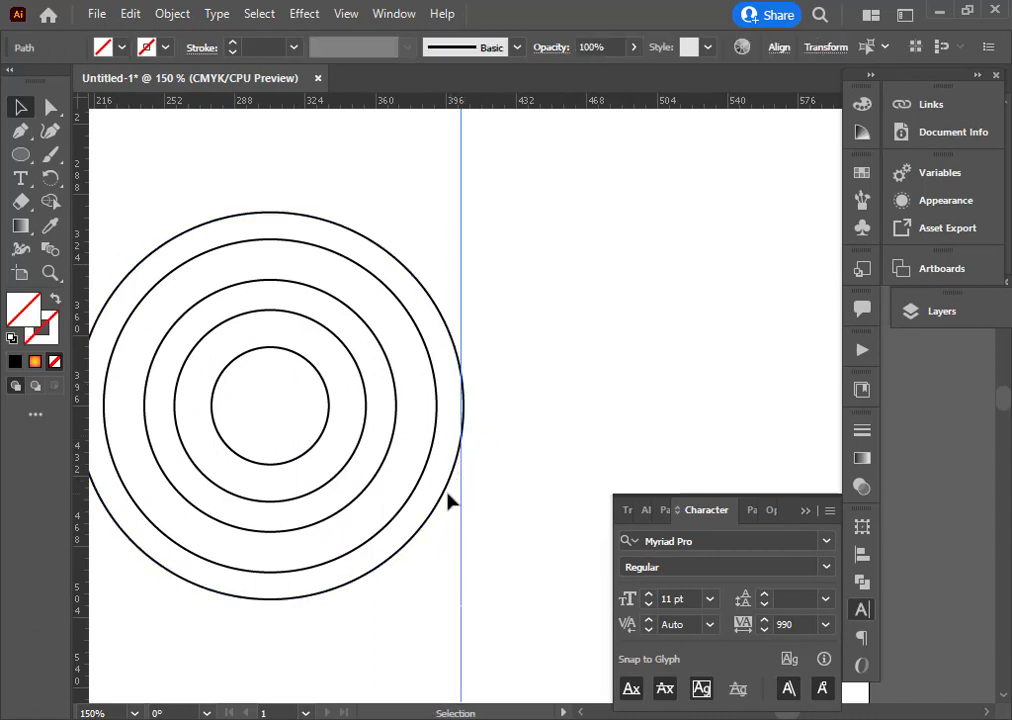
{"action": "left_click_drag", "start_coordinate": [281, 432], "coordinate": [389, 434]}
{"action": "key", "text": "Left"}
{"action": "key", "text": "Left"}
{"action": "key", "text": "Down"}
{"action": "key", "text": "Down"}
{"action": "key", "text": "Down"}
{"action": "key", "text": "Down"}
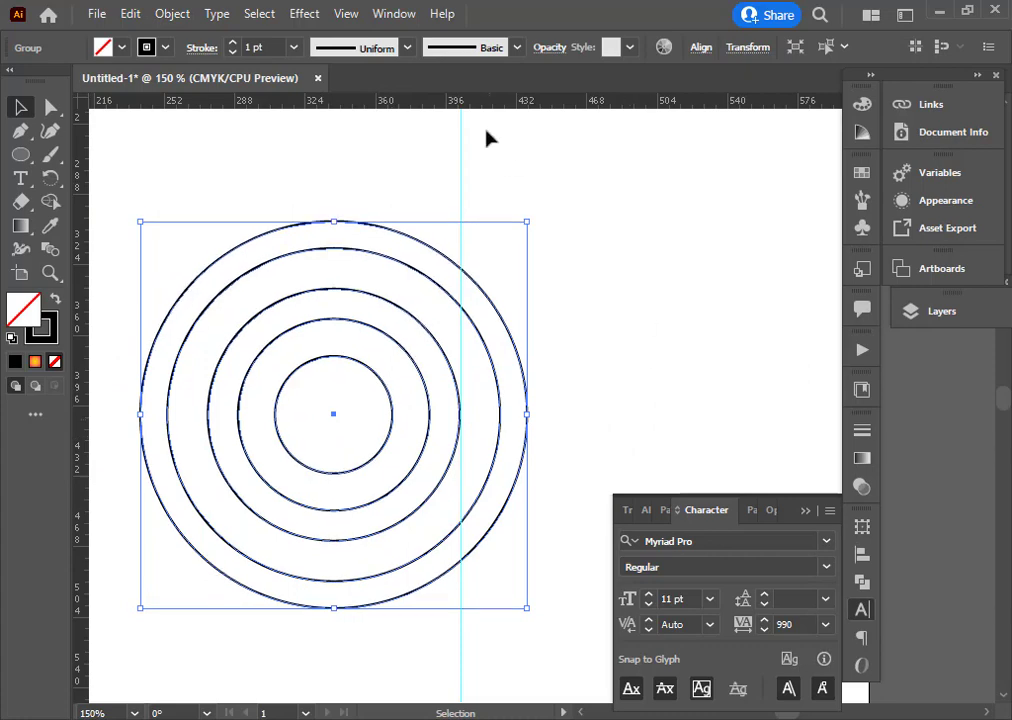
Lock the vertical guide in place
{"action": "left_click", "coordinate": [485, 129]}
{"action": "right_click", "coordinate": [461, 160]}
{"action": "left_click", "coordinate": [530, 426]}
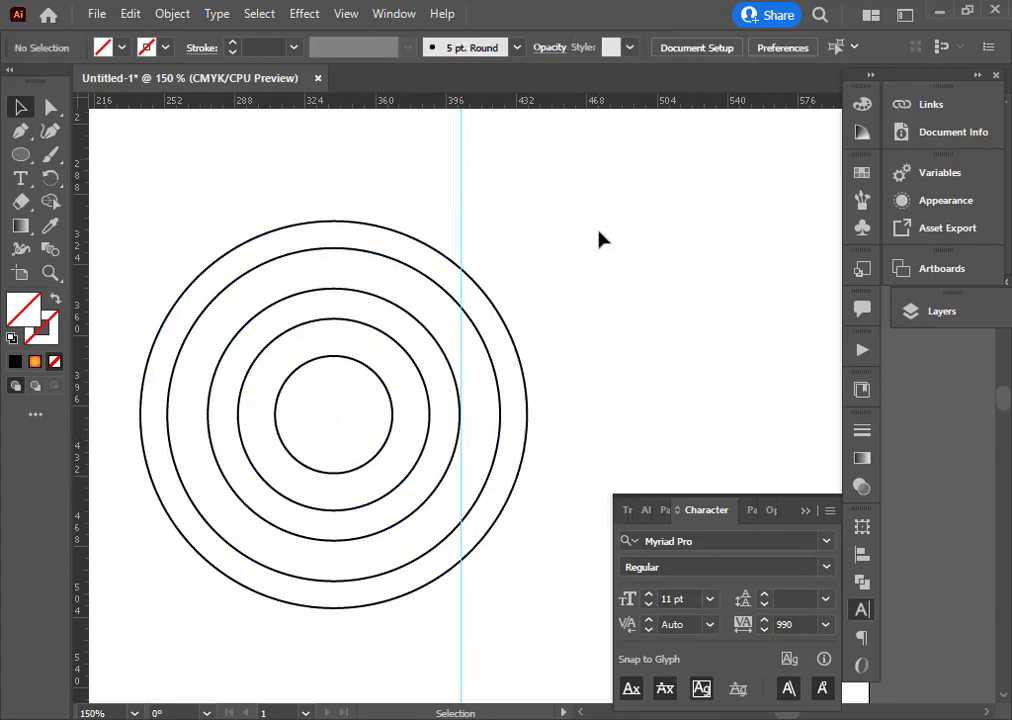
Duplicate the circle group horizontally to the right so the second-smallest circles of both groups touch
{"action": "left_click", "coordinate": [546, 341], "text": "ctrl"}
{"action": "left_click_drag", "start_coordinate": [500, 325], "coordinate": [488, 231]}
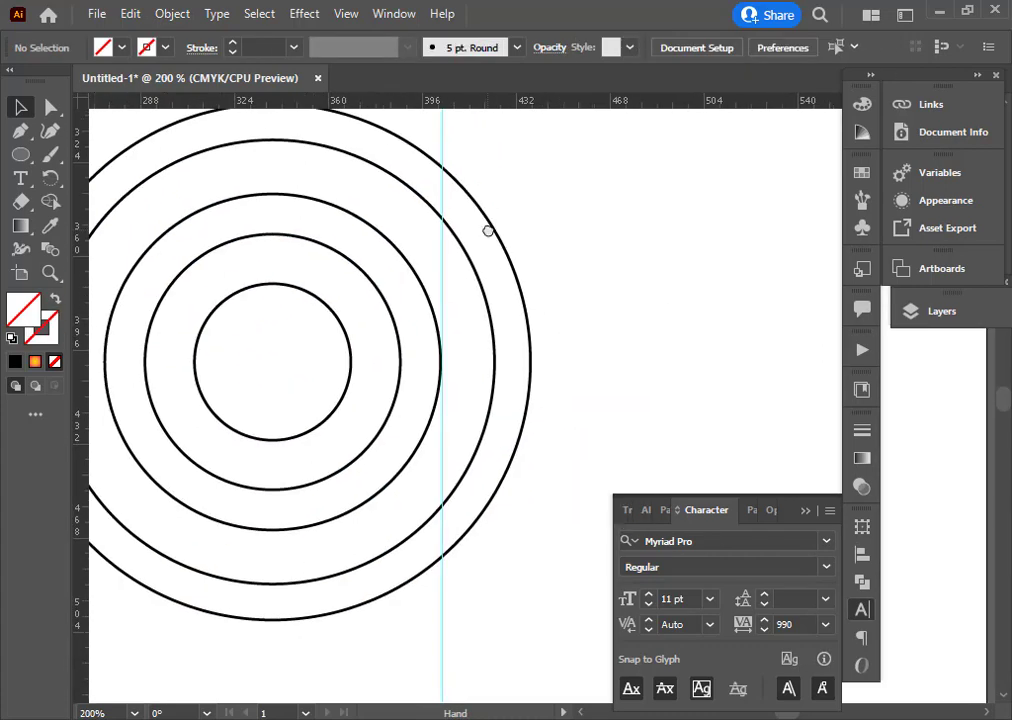
{"action": "left_click", "coordinate": [437, 415]}
{"action": "left_click_drag", "start_coordinate": [337, 417], "coordinate": [594, 416]}
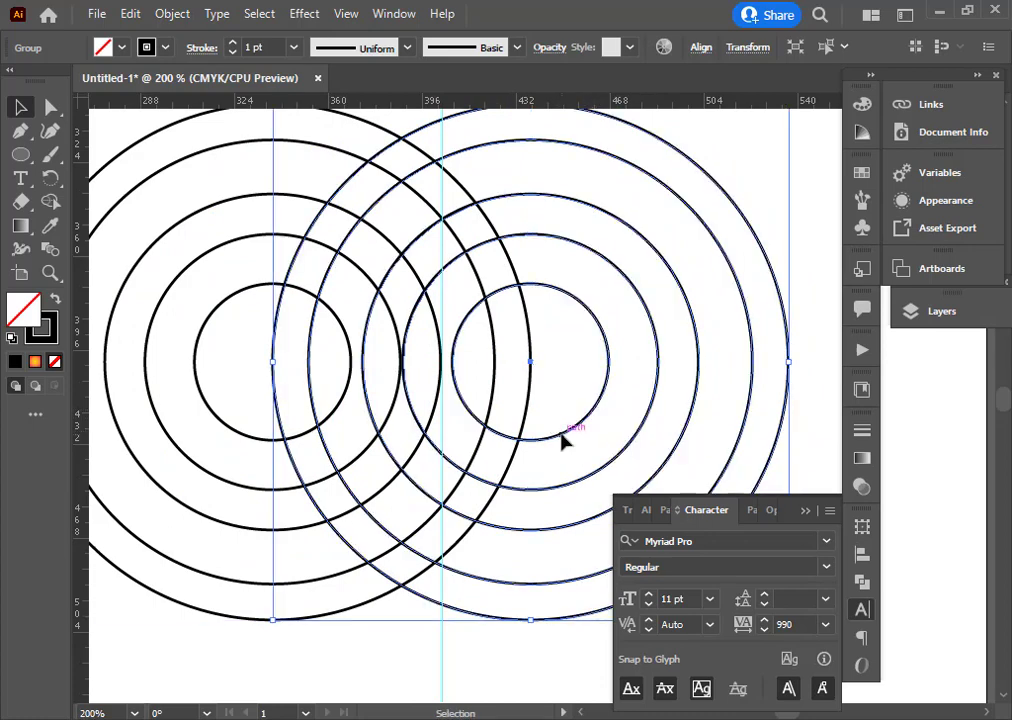
{"action": "key", "text": "Left"}
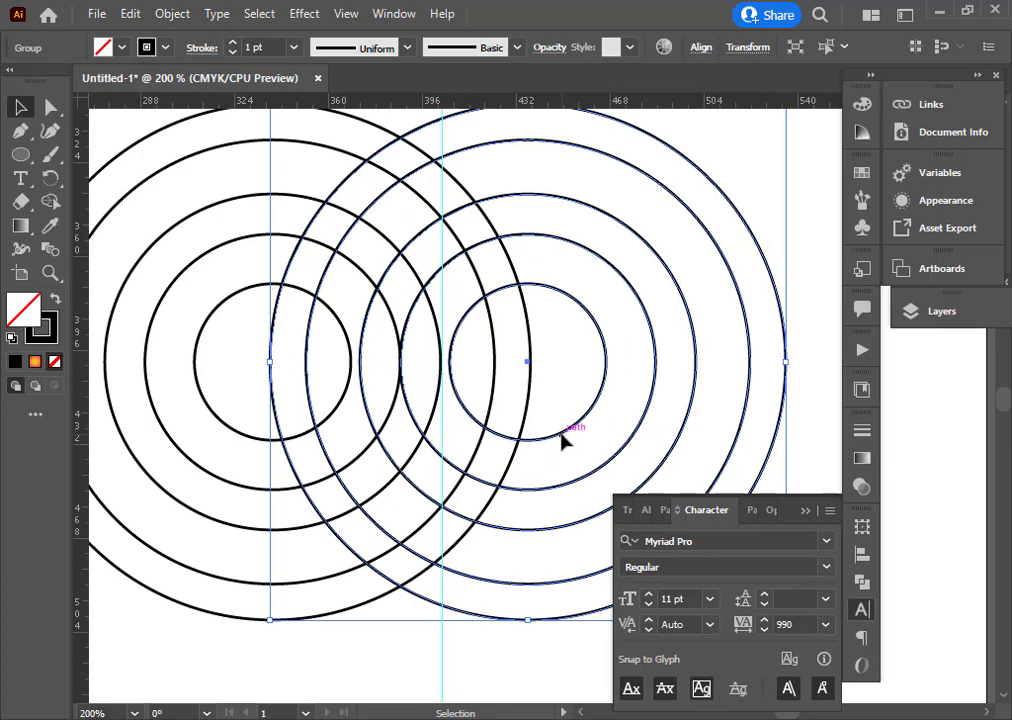
Paste a third circle group in front and place it above the other two, centred between them
{"action": "left_click_drag", "start_coordinate": [544, 448], "coordinate": [513, 528]}
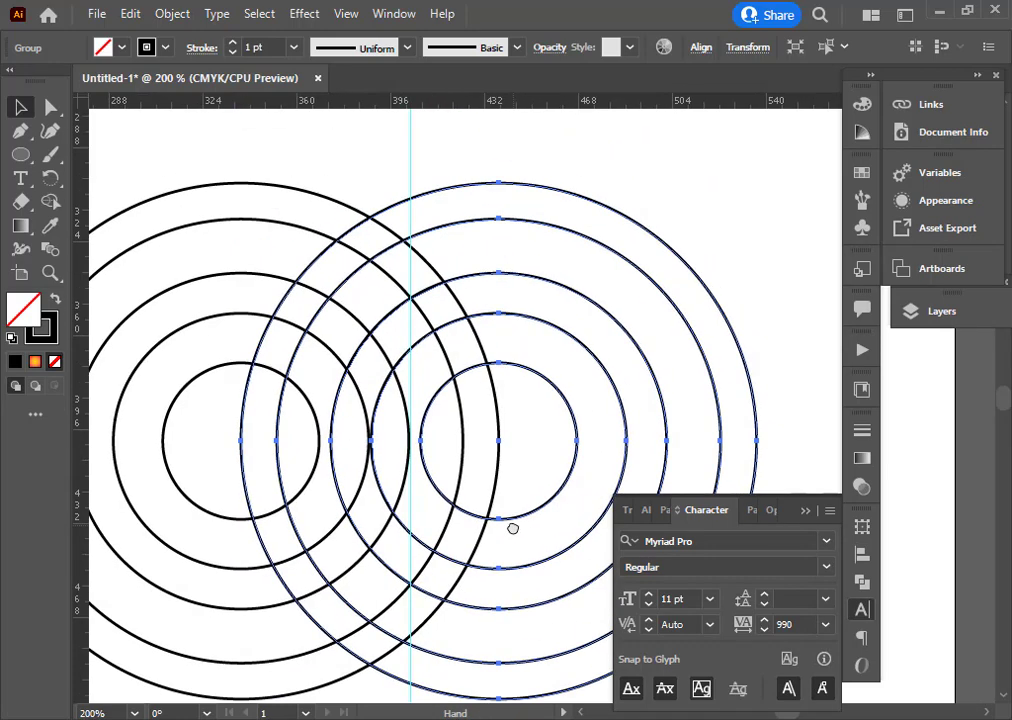
{"action": "key", "text": "ctrl+minus"}
{"action": "left_click_drag", "start_coordinate": [526, 479], "coordinate": [468, 508]}
{"action": "left_click", "coordinate": [172, 14]}
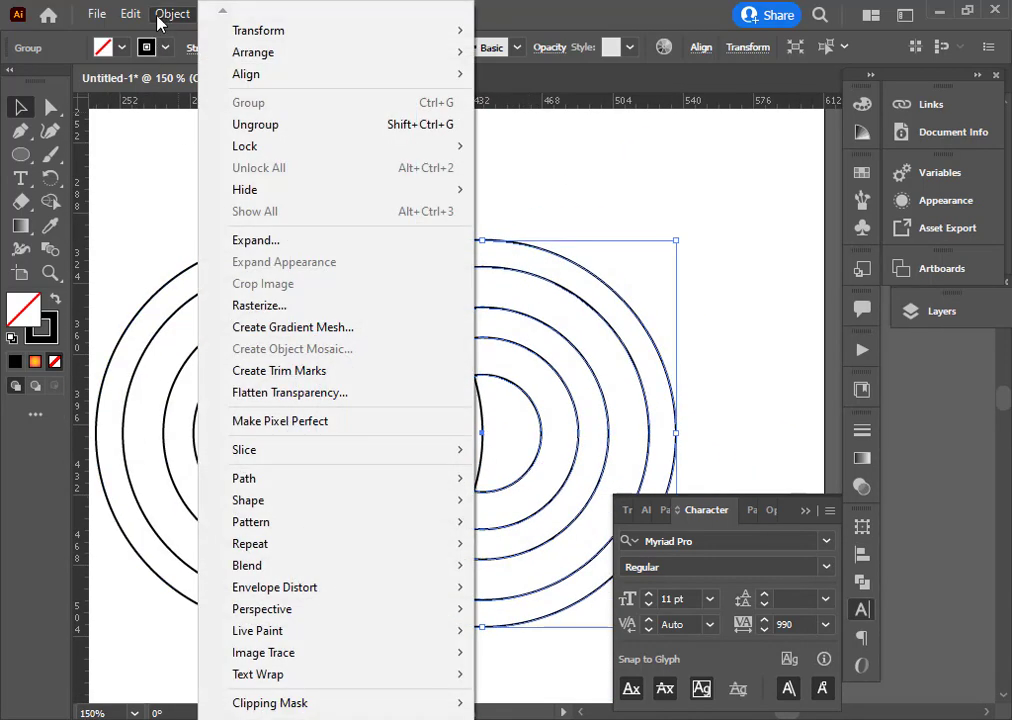
{"action": "mouse_move", "coordinate": [130, 13]}
{"action": "left_click", "coordinate": [200, 152]}
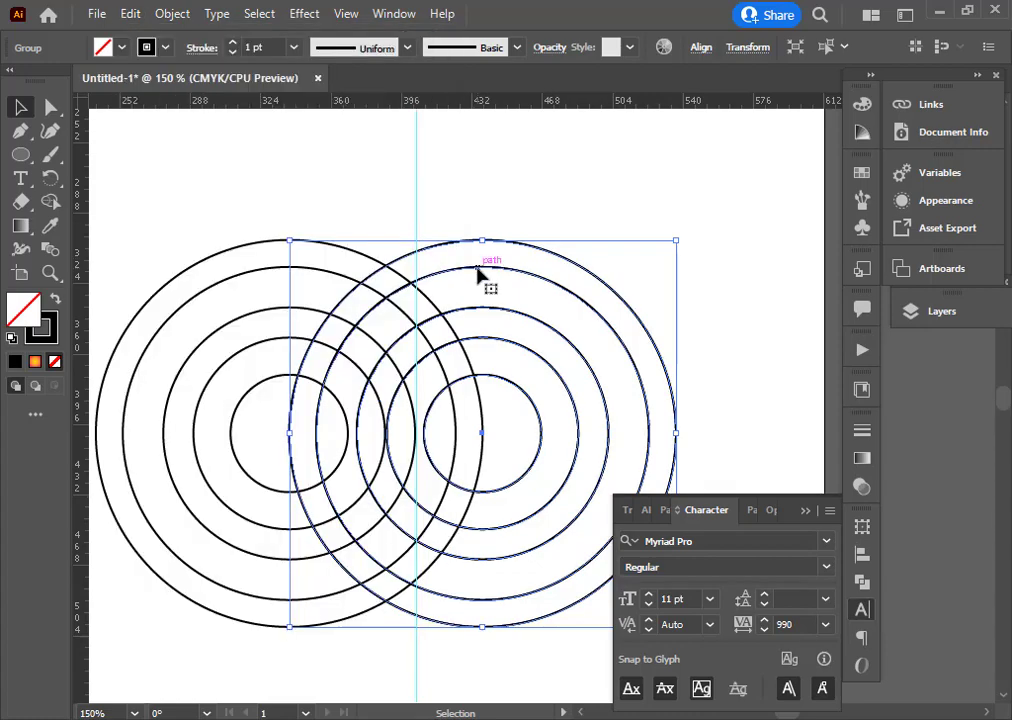
{"action": "left_click_drag", "start_coordinate": [480, 275], "coordinate": [491, 345]}
{"action": "key", "text": "space"}
{"action": "mouse_move", "coordinate": [477, 246]}
{"action": "left_mouse_down"}
{"action": "mouse_move", "coordinate": [460, 240]}
{"action": "mouse_move", "coordinate": [445, 208]}
{"action": "mouse_move", "coordinate": [493, 243]}
{"action": "left_mouse_up"}
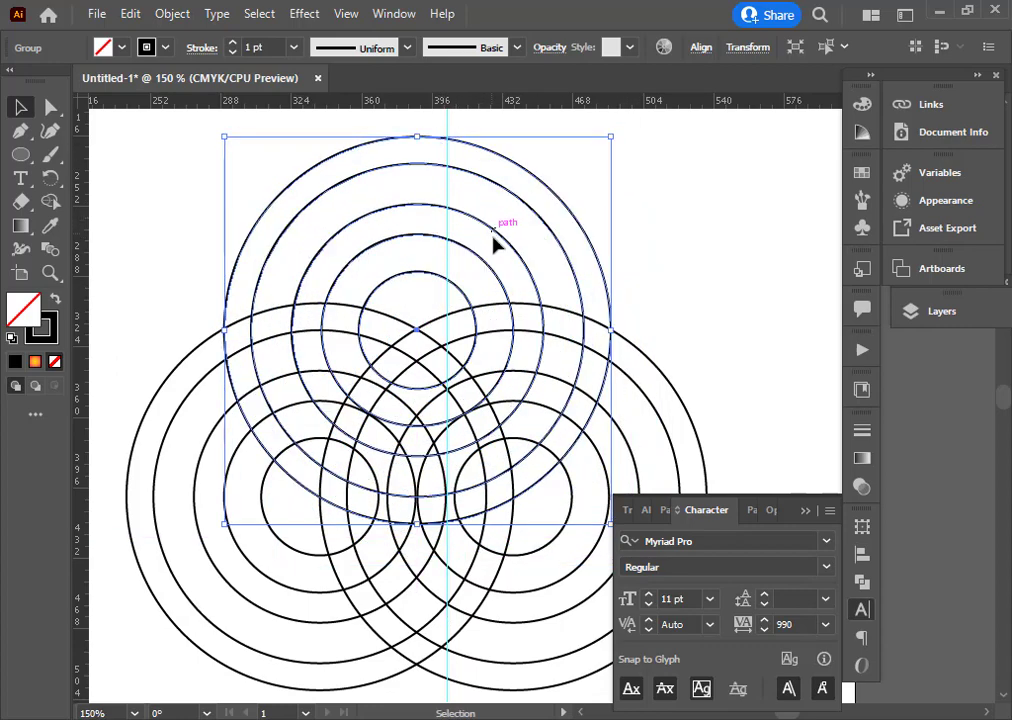
Select all three circle groups for the Shape Builder and set a black fill with no stroke
{"action": "scroll", "coordinate": [583, 435], "scroll_direction": "right", "scroll_amount": 3}
{"action": "scroll", "coordinate": [583, 435], "scroll_direction": "down", "scroll_amount": 1}
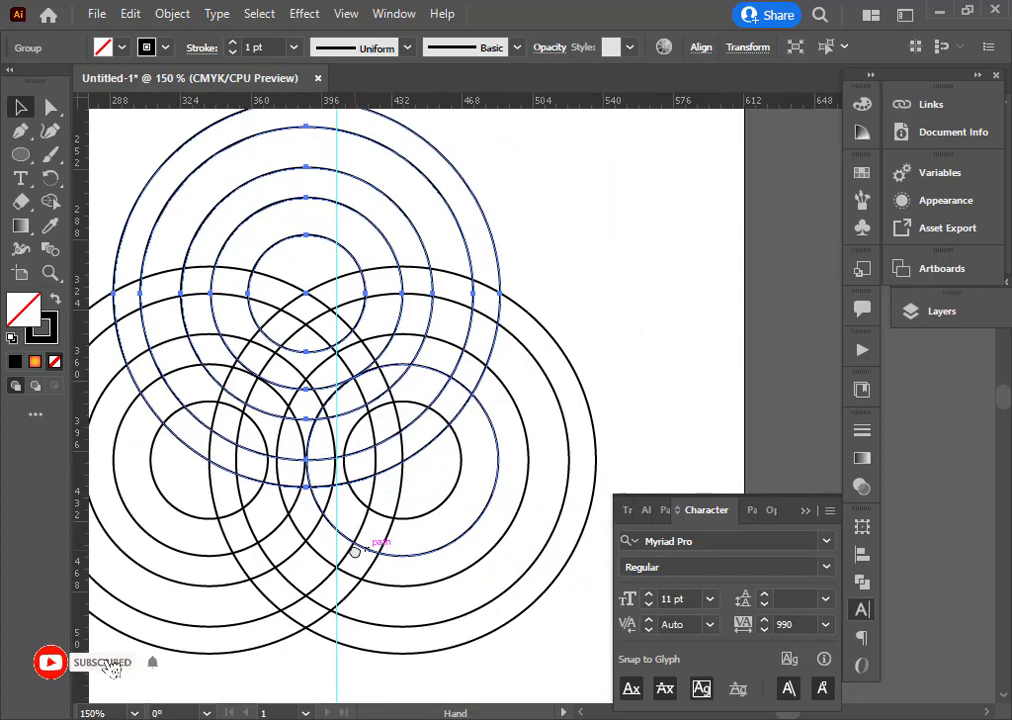
{"action": "left_click", "coordinate": [176, 516]}
{"action": "left_click_drag", "start_coordinate": [533, 655], "coordinate": [178, 308]}
{"action": "scroll", "coordinate": [352, 437], "scroll_direction": "down", "scroll_amount": 1}
{"action": "scroll", "coordinate": [352, 437], "scroll_direction": "left", "scroll_amount": 1}
{"action": "left_click", "coordinate": [52, 203]}
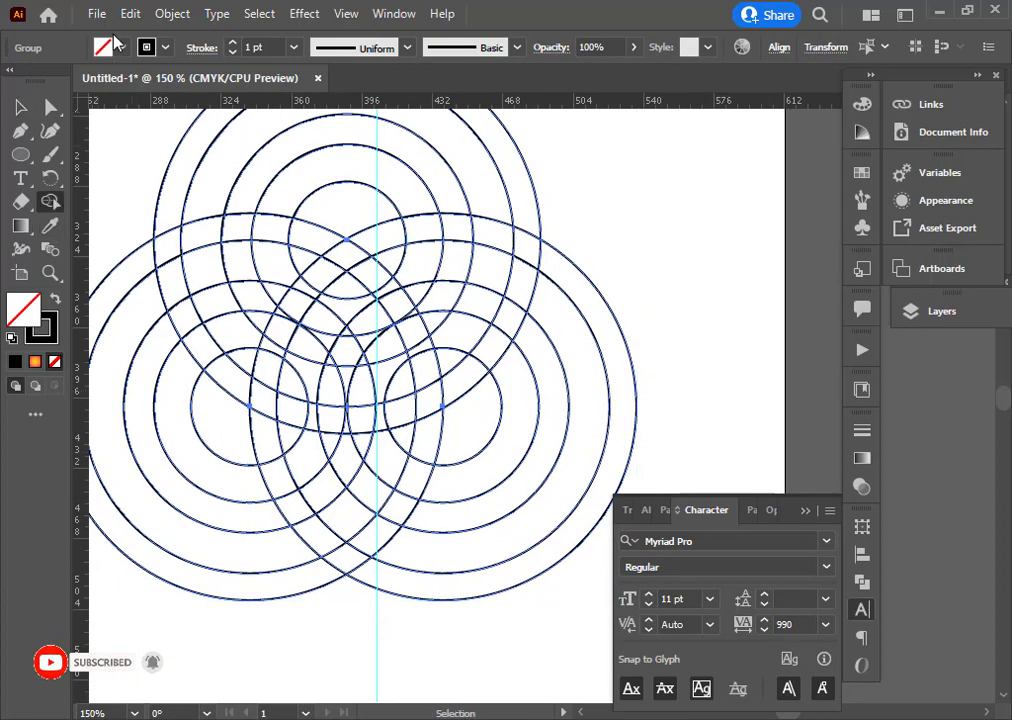
{"action": "left_click", "coordinate": [120, 48]}
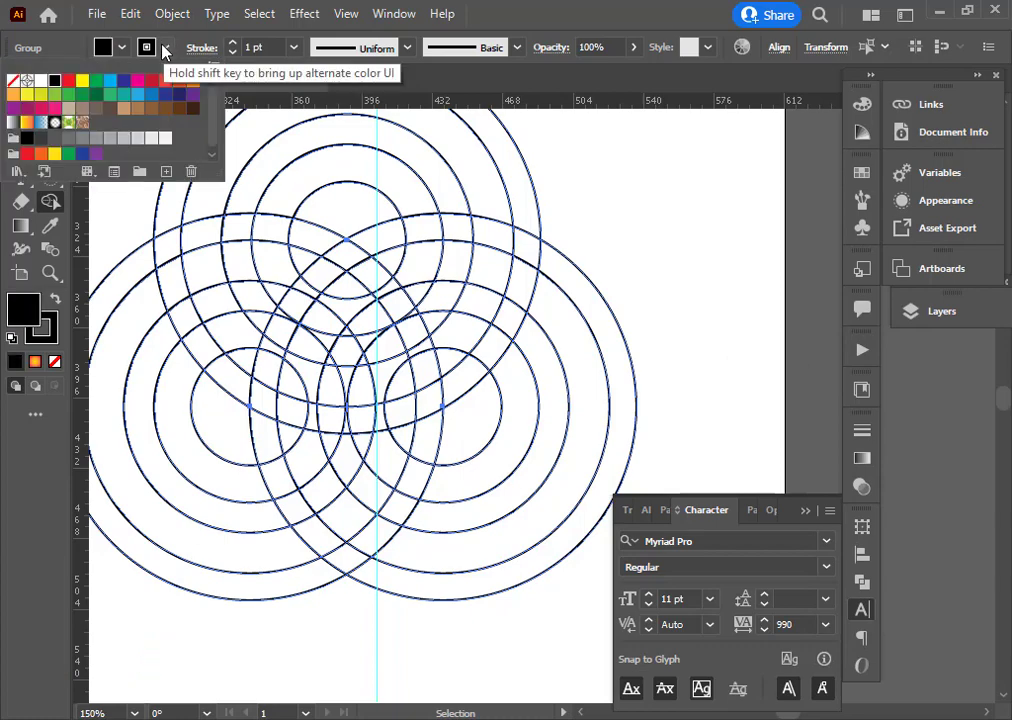
{"action": "left_click", "coordinate": [165, 47]}
{"action": "left_click", "coordinate": [623, 228]}
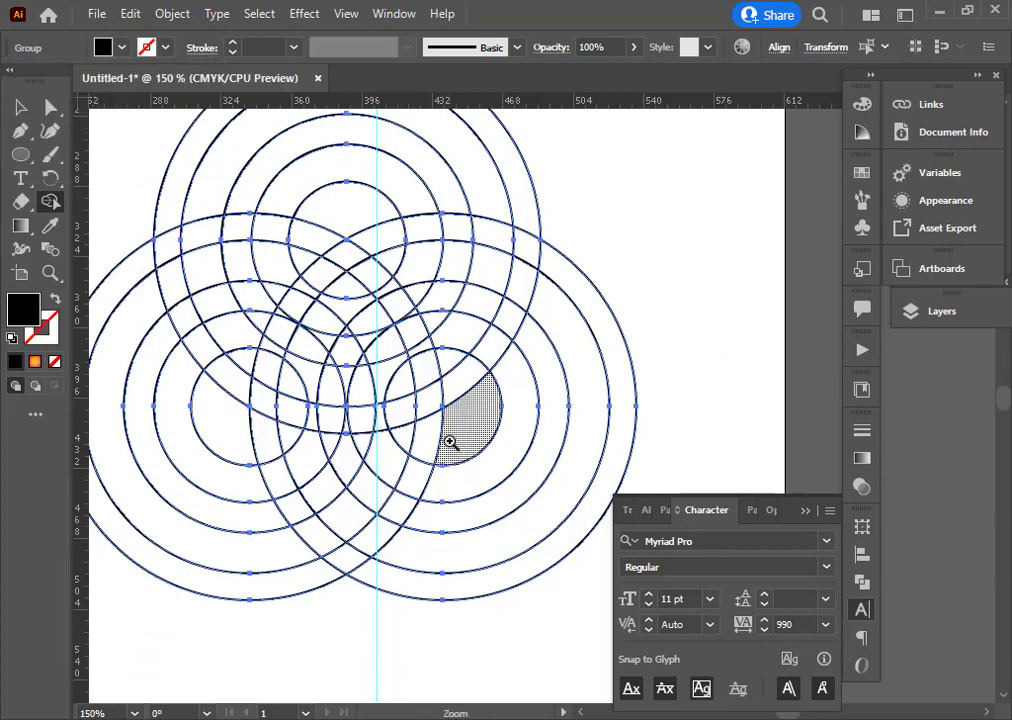
Merge the left and upper groups' outer bands with rounded ends inside the right and left groups' smallest circles using Shape Builder
{"action": "left_click", "coordinate": [447, 445], "text": "ctrl"}
{"action": "mouse_move", "coordinate": [443, 452]}
{"action": "left_mouse_down"}
{"action": "mouse_move", "coordinate": [475, 280]}
{"action": "mouse_move", "coordinate": [479, 339]}
{"action": "mouse_move", "coordinate": [494, 301]}
{"action": "mouse_move", "coordinate": [498, 371]}
{"action": "mouse_move", "coordinate": [459, 446]}
{"action": "mouse_move", "coordinate": [396, 515]}
{"action": "mouse_move", "coordinate": [361, 542]}
{"action": "left_mouse_up"}
{"action": "left_click_drag", "start_coordinate": [413, 515], "coordinate": [486, 663]}
{"action": "mouse_move", "coordinate": [411, 547]}
{"action": "left_mouse_down"}
{"action": "mouse_move", "coordinate": [450, 616]}
{"action": "mouse_move", "coordinate": [374, 500]}
{"action": "mouse_move", "coordinate": [412, 514]}
{"action": "left_mouse_up"}
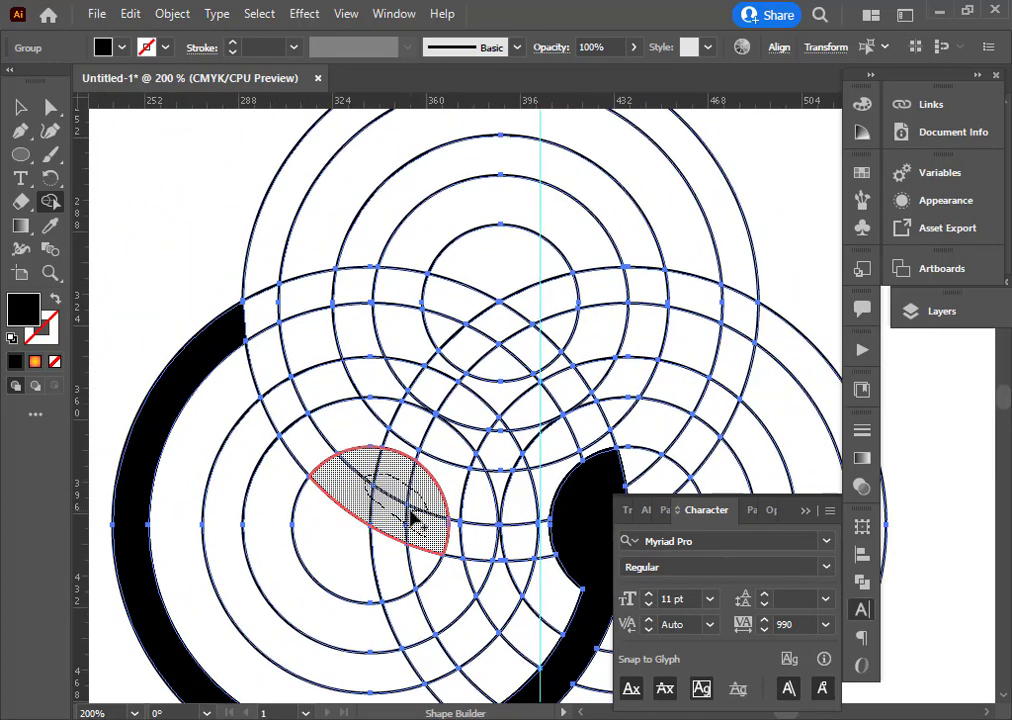
{"action": "mouse_move", "coordinate": [308, 446]}
{"action": "left_mouse_down"}
{"action": "mouse_move", "coordinate": [274, 382]}
{"action": "mouse_move", "coordinate": [264, 262]}
{"action": "left_mouse_up"}
Merge the right group's outer band with a rounded end inside the upper group's smallest circle using Shape Builder
{"action": "left_click_drag", "start_coordinate": [495, 494], "coordinate": [312, 495]}
{"action": "left_click_drag", "start_coordinate": [350, 308], "coordinate": [298, 333]}
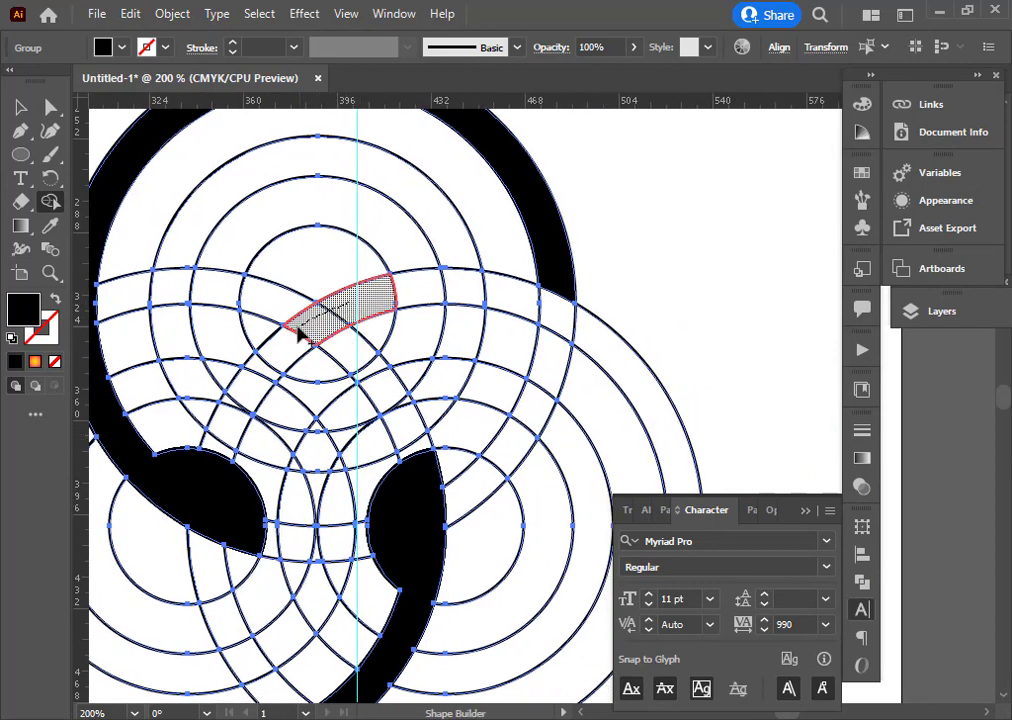
{"action": "mouse_move", "coordinate": [408, 297]}
{"action": "left_mouse_down"}
{"action": "mouse_move", "coordinate": [522, 285]}
{"action": "mouse_move", "coordinate": [587, 328]}
{"action": "mouse_move", "coordinate": [637, 386]}
{"action": "mouse_move", "coordinate": [636, 440]}
{"action": "left_mouse_up"}
{"action": "scroll", "coordinate": [524, 337], "scroll_direction": "down", "scroll_amount": 4}
{"action": "left_click_drag", "start_coordinate": [541, 366], "coordinate": [548, 327]}
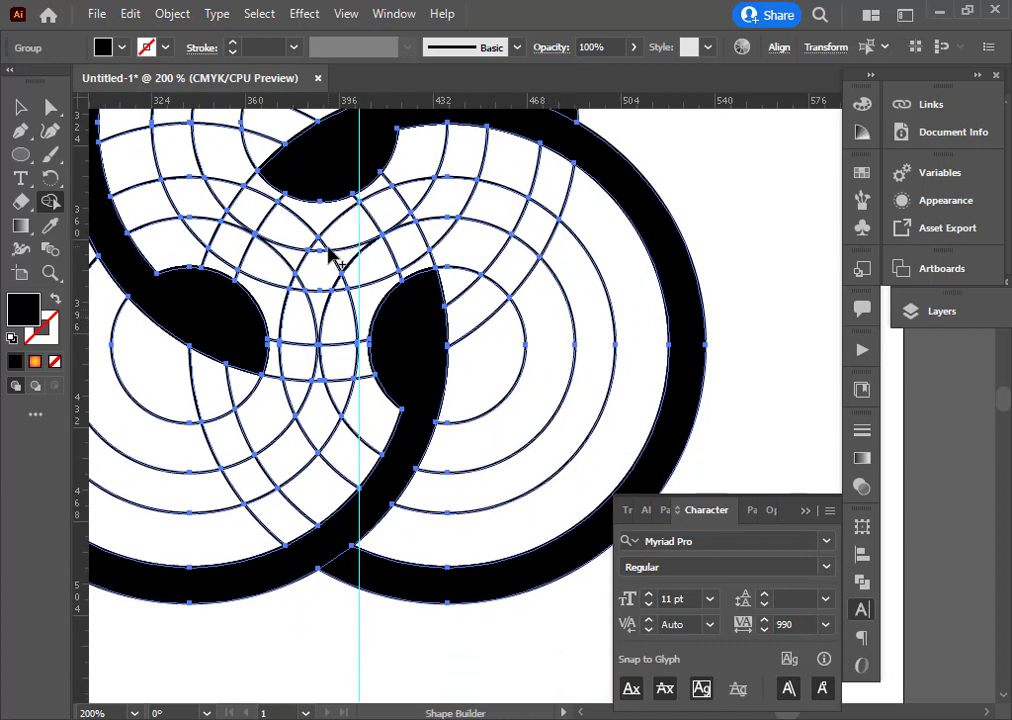
Merge the right group's inner band, between its second and third circles, into one curved shape with Shape Builder
{"action": "mouse_move", "coordinate": [411, 210]}
{"action": "left_mouse_down"}
{"action": "mouse_move", "coordinate": [459, 203]}
{"action": "mouse_move", "coordinate": [535, 222]}
{"action": "mouse_move", "coordinate": [555, 273]}
{"action": "left_mouse_up"}
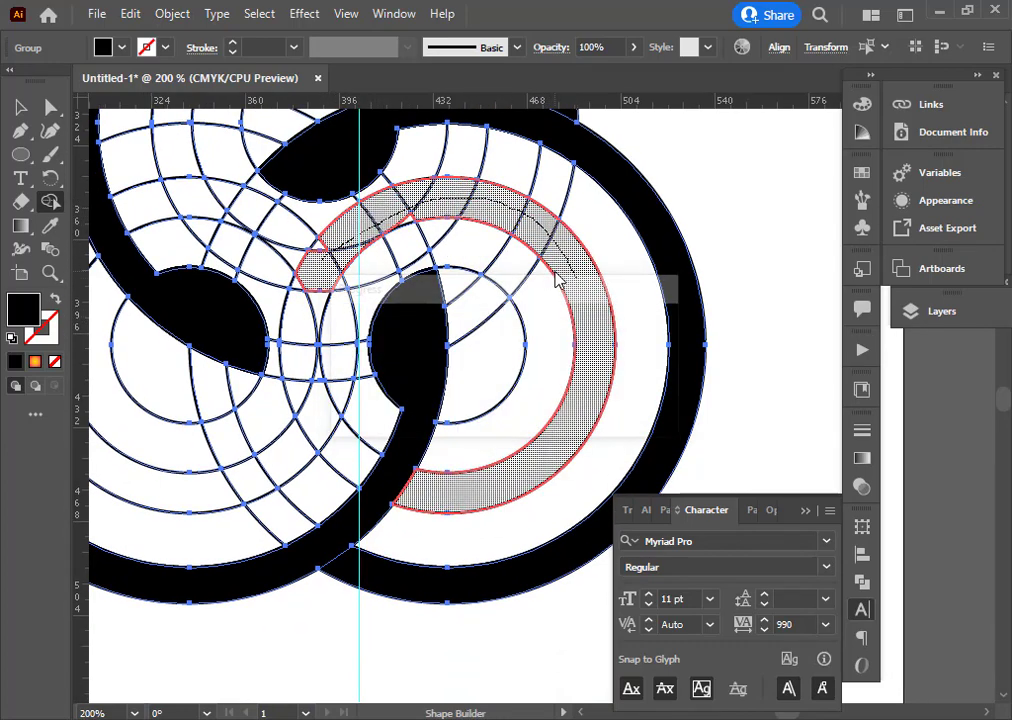
{"action": "left_click", "coordinate": [442, 211], "text": "ctrl"}
{"action": "left_click", "coordinate": [512, 346], "text": "ctrl"}
{"action": "left_click", "coordinate": [514, 350], "text": "ctrl"}
{"action": "left_click_drag", "start_coordinate": [457, 592], "coordinate": [280, 177]}
{"action": "mouse_move", "coordinate": [352, 217]}
{"action": "left_mouse_down"}
{"action": "mouse_move", "coordinate": [297, 165]}
{"action": "mouse_move", "coordinate": [303, 174]}
{"action": "left_mouse_up"}
{"action": "left_click_drag", "start_coordinate": [282, 228], "coordinate": [529, 210]}
{"action": "left_click_drag", "start_coordinate": [369, 260], "coordinate": [354, 280]}
{"action": "left_click_drag", "start_coordinate": [440, 166], "coordinate": [404, 558]}
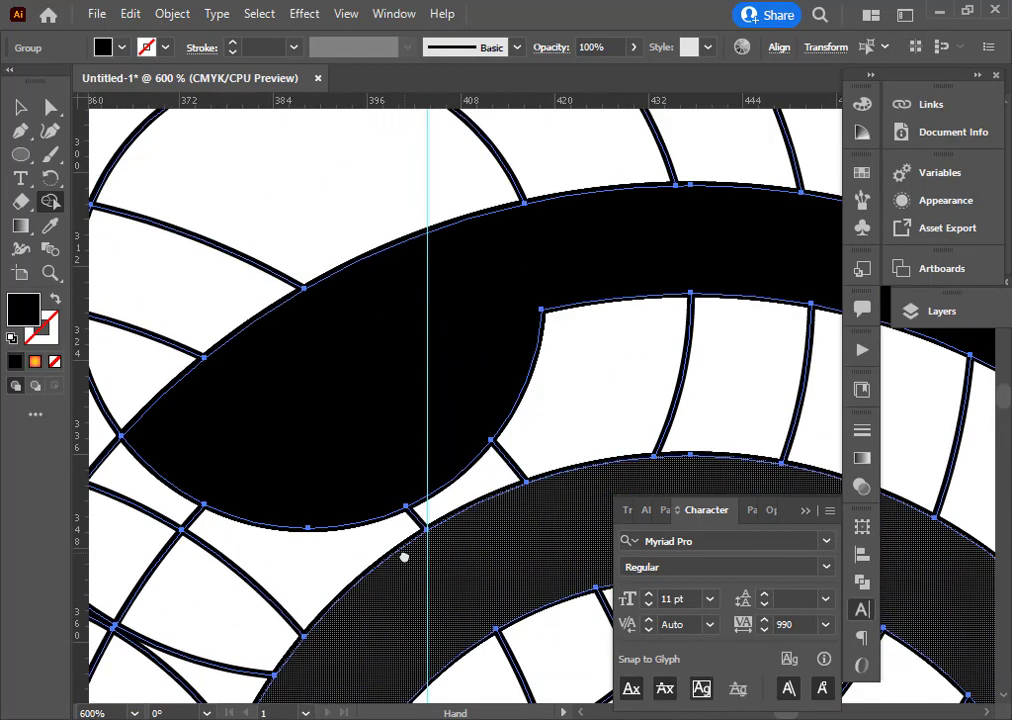
Join the upper group's inner band to the right group's inner band with Shape Builder, absorbing the slivers at their junction
{"action": "key", "text": "ctrl+minus"}
{"action": "key", "text": "ctrl+minus"}
{"action": "mouse_move", "coordinate": [513, 443]}
{"action": "left_mouse_down"}
{"action": "mouse_move", "coordinate": [455, 596]}
{"action": "mouse_move", "coordinate": [389, 558]}
{"action": "mouse_move", "coordinate": [316, 562]}
{"action": "mouse_move", "coordinate": [230, 501]}
{"action": "mouse_move", "coordinate": [199, 398]}
{"action": "mouse_move", "coordinate": [190, 291]}
{"action": "left_mouse_up"}
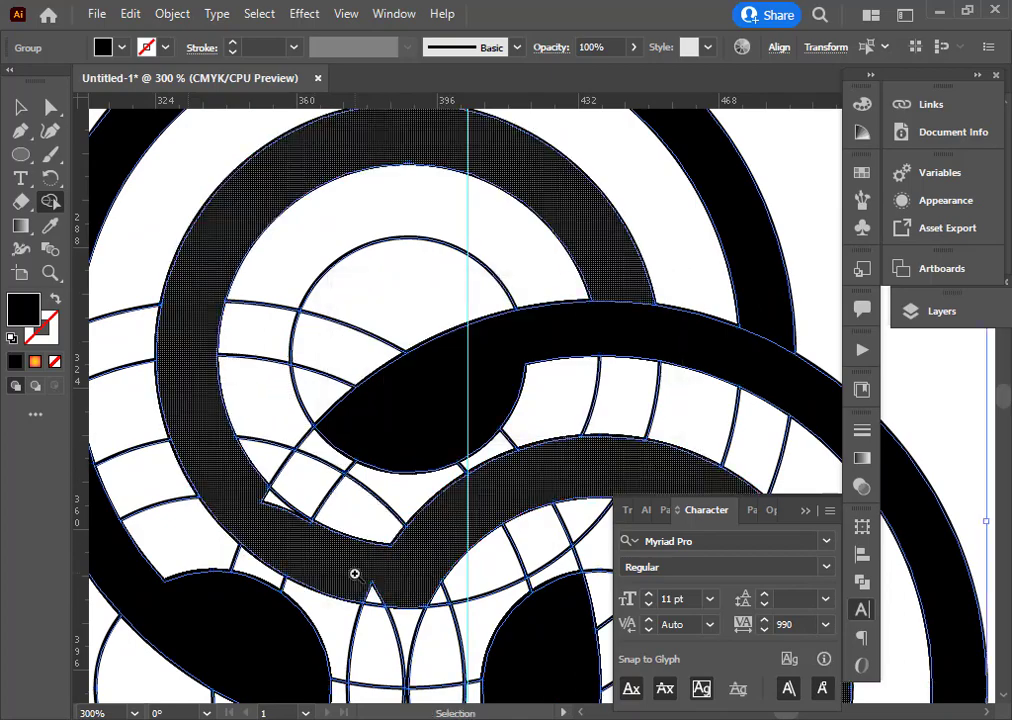
{"action": "key", "text": "ctrl+plus"}
{"action": "key", "text": "ctrl+plus"}
{"action": "left_click_drag", "start_coordinate": [835, 304], "coordinate": [291, 512]}
{"action": "left_click_drag", "start_coordinate": [375, 455], "coordinate": [411, 500]}
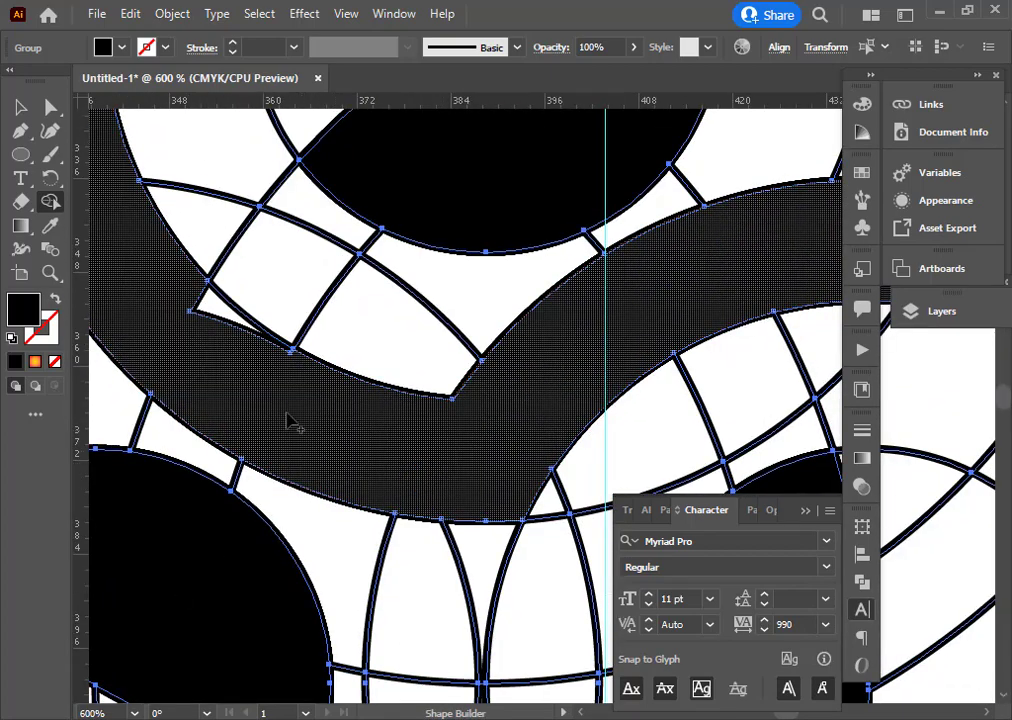
{"action": "left_click_drag", "start_coordinate": [287, 416], "coordinate": [216, 311]}
{"action": "key", "text": "ctrl+minus"}
{"action": "key", "text": "ctrl+minus"}
{"action": "key", "text": "ctrl+minus"}
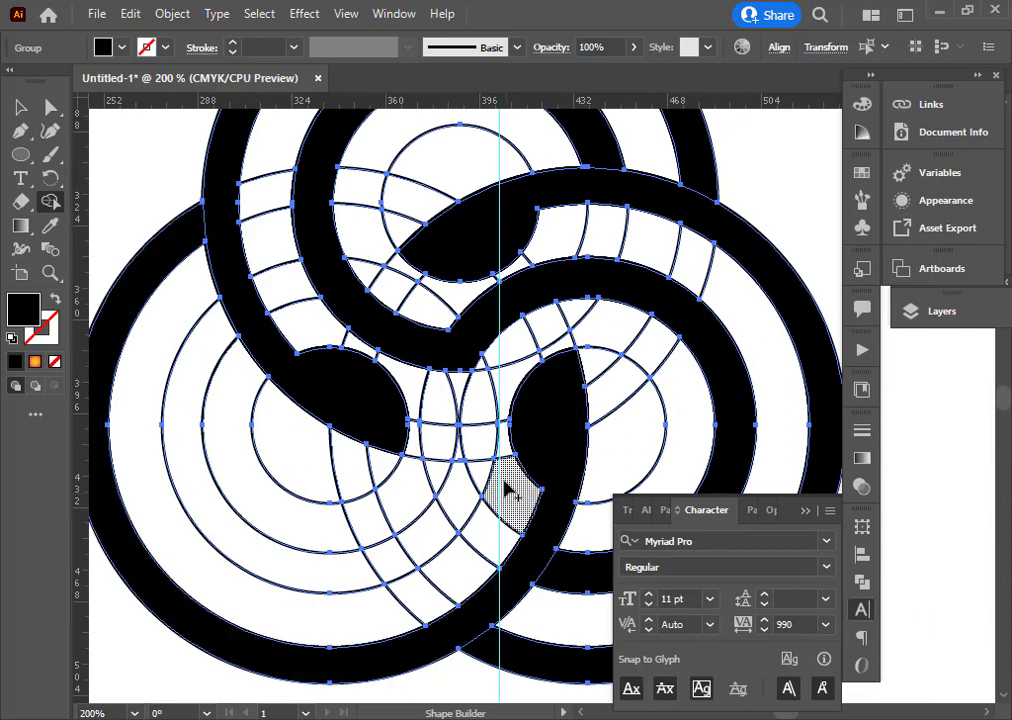
Merge the left group's inner band into the joined inner bands with Shape Builder, including the slivers near the centre
{"action": "mouse_move", "coordinate": [505, 488]}
{"action": "left_mouse_down"}
{"action": "mouse_move", "coordinate": [471, 358]}
{"action": "mouse_move", "coordinate": [478, 500]}
{"action": "left_mouse_up"}
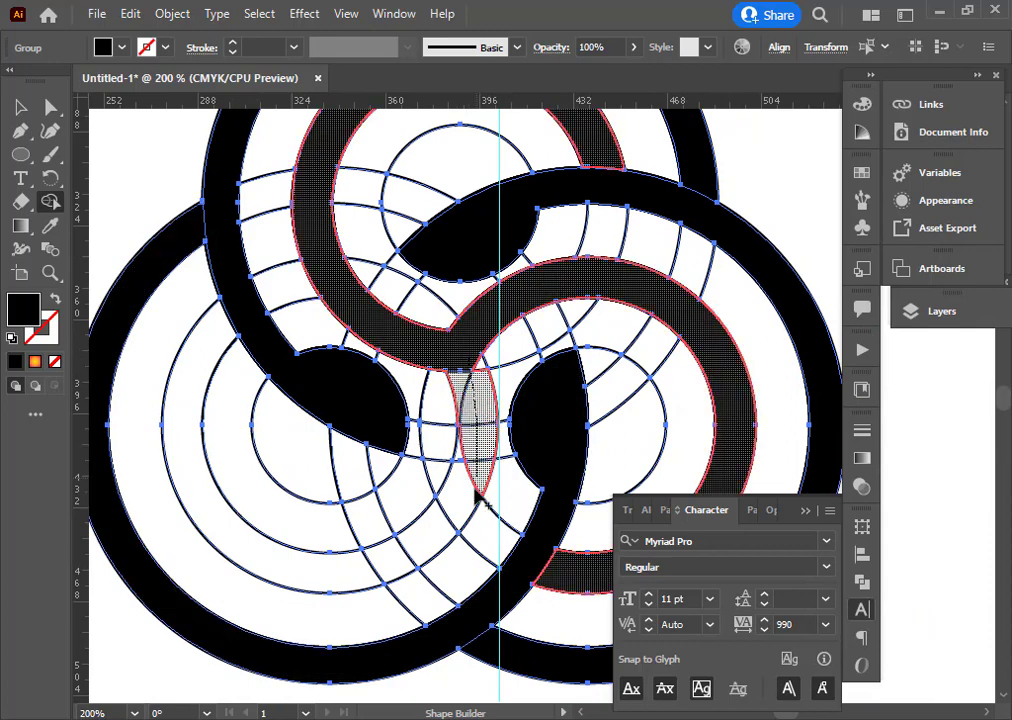
{"action": "mouse_move", "coordinate": [378, 568]}
{"action": "left_mouse_down"}
{"action": "mouse_move", "coordinate": [320, 574]}
{"action": "mouse_move", "coordinate": [366, 565]}
{"action": "left_mouse_up"}
{"action": "key", "text": "ctrl+plus"}
{"action": "key", "text": "ctrl+plus"}
{"action": "key", "text": "ctrl+plus"}
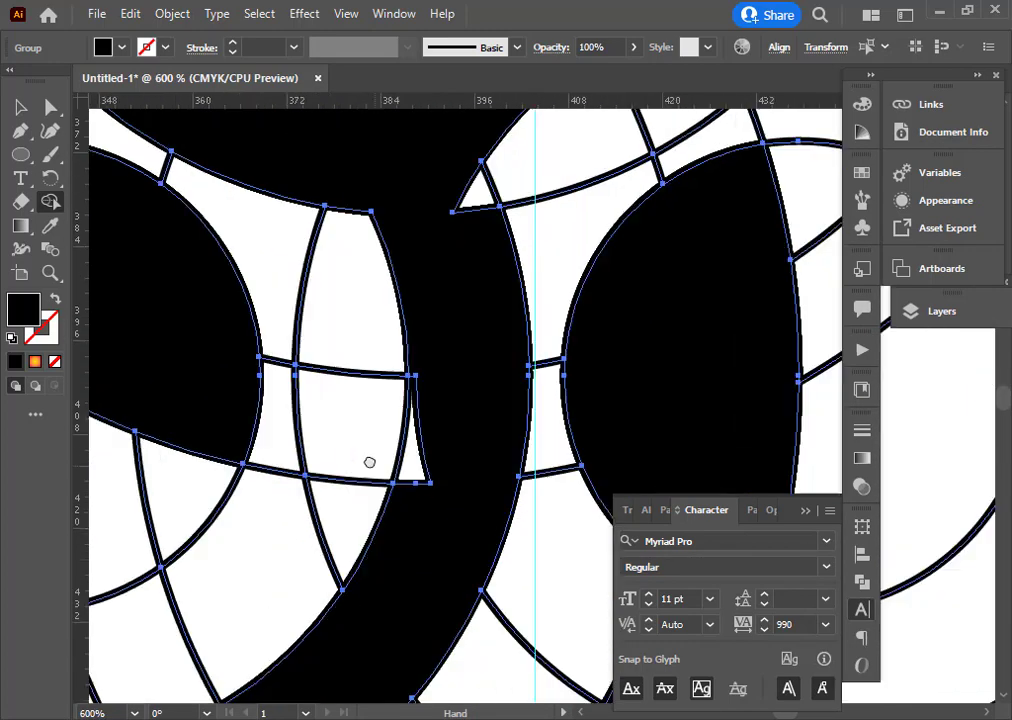
{"action": "mouse_move", "coordinate": [446, 308]}
{"action": "left_mouse_down"}
{"action": "mouse_move", "coordinate": [386, 479]}
{"action": "mouse_move", "coordinate": [388, 345]}
{"action": "left_mouse_up"}
{"action": "left_click_drag", "start_coordinate": [423, 242], "coordinate": [340, 618]}
Inspect the joined inner bands and rounded ends around the centre up close for unmerged slivers
{"action": "key", "text": "ctrl+minus"}
{"action": "key", "text": "ctrl+minus"}
{"action": "key", "text": "ctrl+minus"}
{"action": "key", "text": "ctrl+minus"}
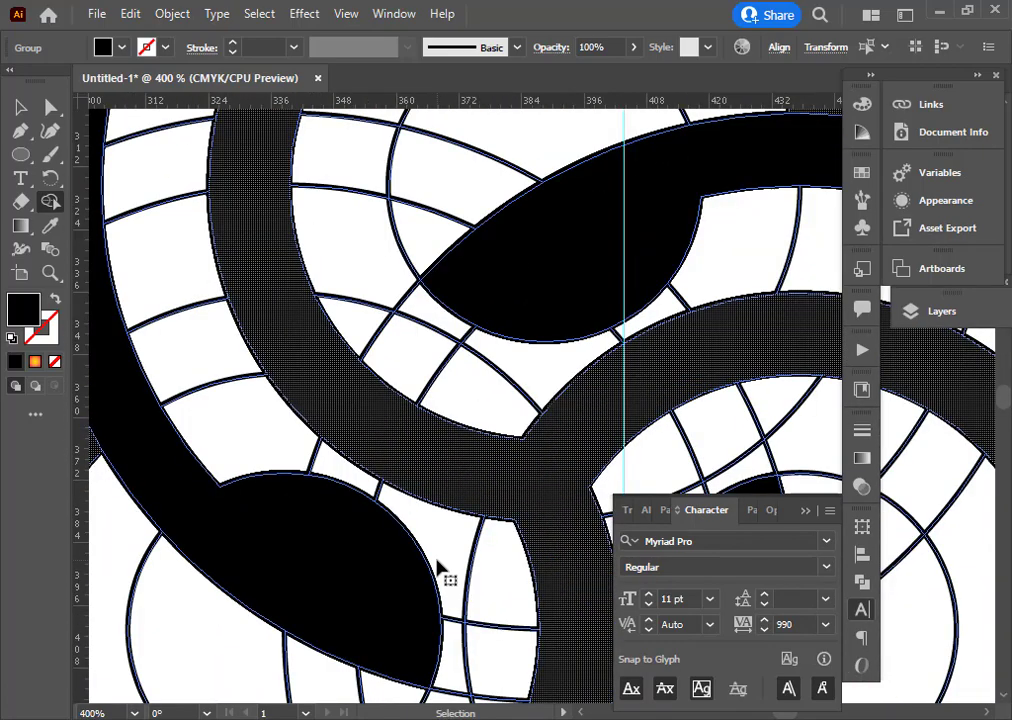
{"action": "key", "text": "ctrl+plus"}
{"action": "mouse_move", "coordinate": [430, 583]}
{"action": "left_mouse_down"}
{"action": "mouse_move", "coordinate": [372, 415]}
{"action": "mouse_move", "coordinate": [309, 621]}
{"action": "left_mouse_up"}
{"action": "left_click", "coordinate": [372, 415], "text": "ctrl"}
{"action": "left_click", "coordinate": [370, 430], "text": "ctrl"}
{"action": "mouse_move", "coordinate": [600, 190]}
{"action": "left_mouse_down"}
{"action": "mouse_move", "coordinate": [409, 470]}
{"action": "mouse_move", "coordinate": [389, 601]}
{"action": "left_mouse_up"}
{"action": "left_click_drag", "start_coordinate": [375, 368], "coordinate": [150, 422]}
{"action": "left_click_drag", "start_coordinate": [436, 429], "coordinate": [515, 147]}
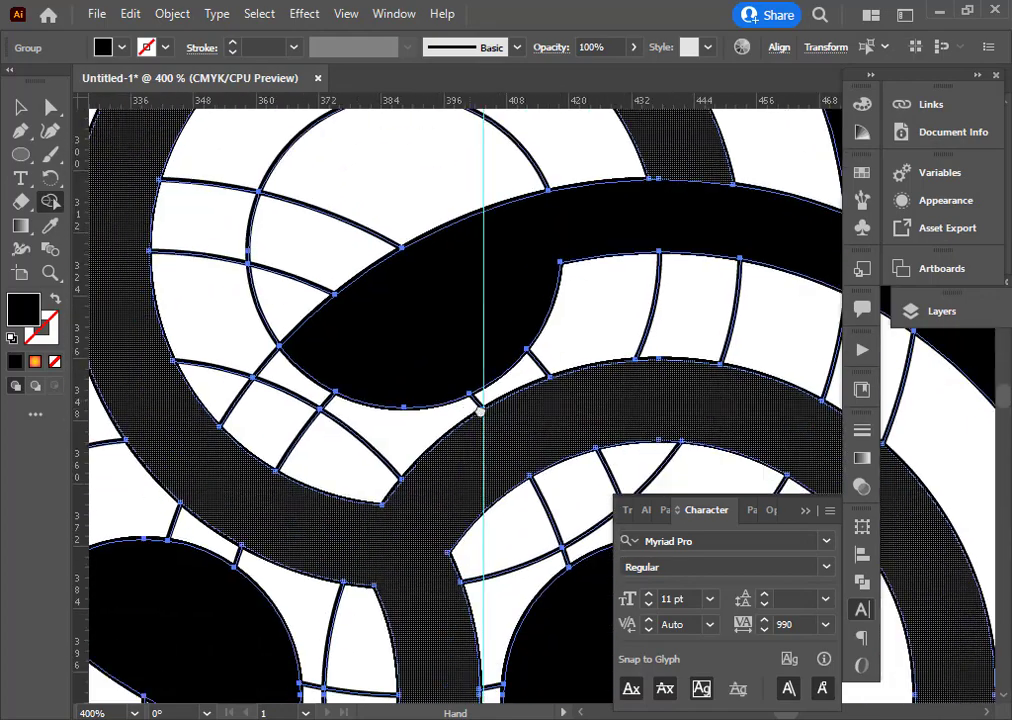
{"action": "left_click_drag", "start_coordinate": [337, 479], "coordinate": [357, 289]}
{"action": "left_click_drag", "start_coordinate": [496, 423], "coordinate": [369, 237]}
{"action": "left_click_drag", "start_coordinate": [560, 676], "coordinate": [522, 490]}
{"action": "left_click_drag", "start_coordinate": [130, 122], "coordinate": [400, 427]}
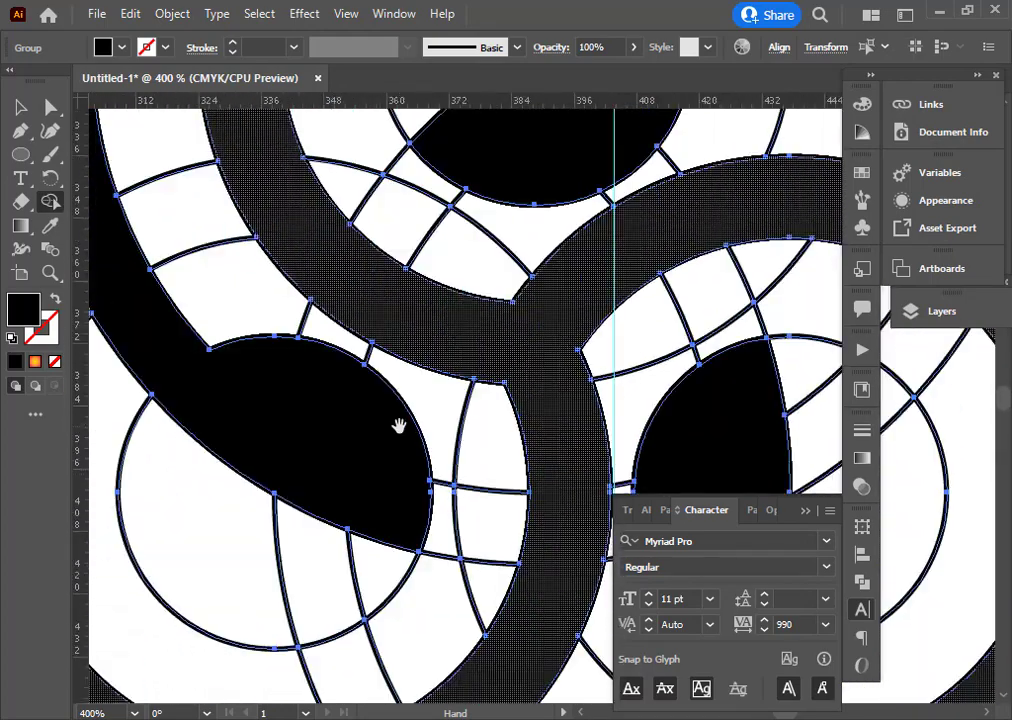
{"action": "left_click_drag", "start_coordinate": [384, 132], "coordinate": [470, 445]}
{"action": "left_click_drag", "start_coordinate": [730, 120], "coordinate": [344, 370]}
Select the whole circle artwork and set its stroke to none
{"action": "key", "text": "ctrl+minus"}
{"action": "key", "text": "ctrl+minus"}
{"action": "key", "text": "ctrl+minus"}
{"action": "left_click", "coordinate": [20, 108]}
{"action": "left_click", "coordinate": [691, 280]}
{"action": "left_click", "coordinate": [282, 140]}
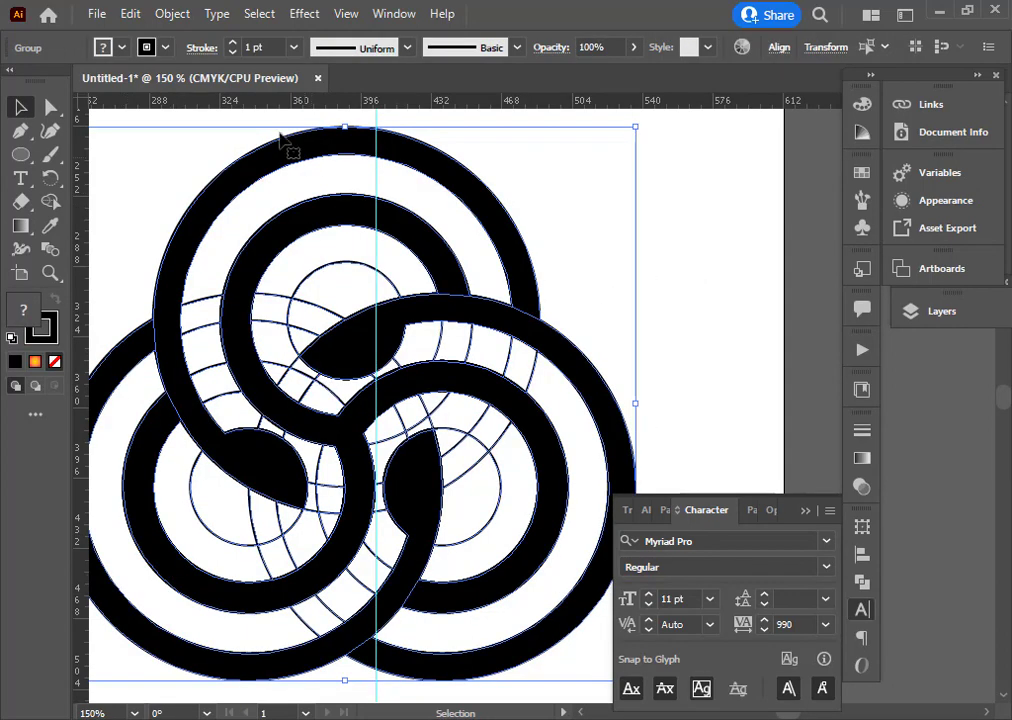
{"action": "left_click", "coordinate": [165, 47]}
{"action": "left_click", "coordinate": [13, 80]}
{"action": "left_click", "coordinate": [652, 241]}
{"action": "left_click", "coordinate": [650, 240]}
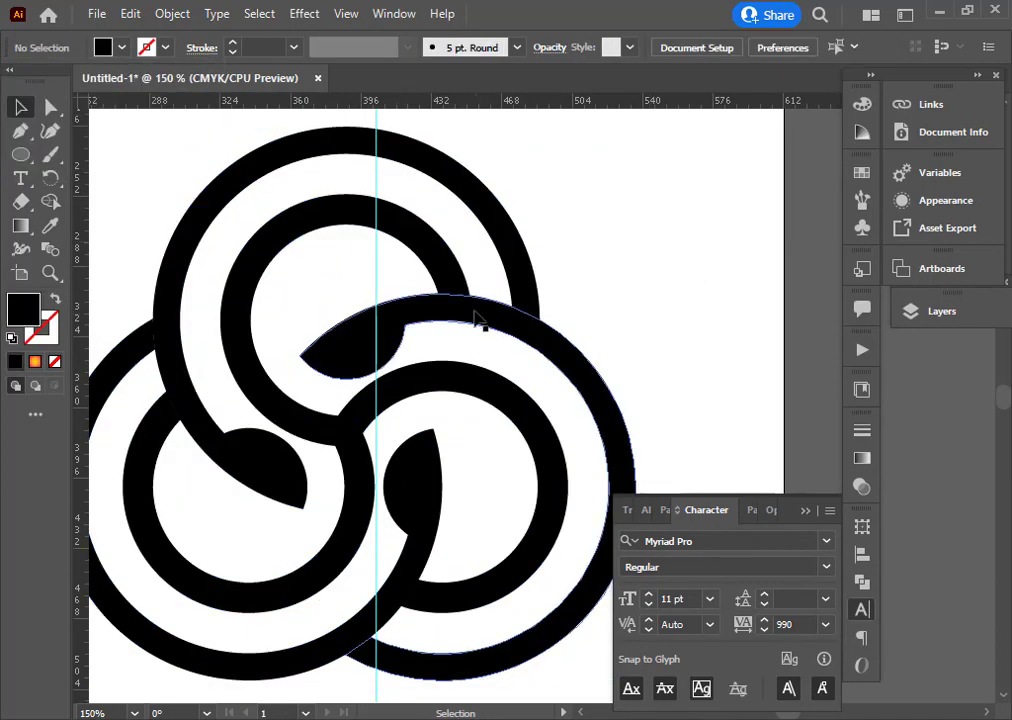
Ungroup the circle artwork into separate shapes
{"action": "left_click", "coordinate": [479, 316]}
{"action": "right_click", "coordinate": [457, 324]}
{"action": "left_click", "coordinate": [470, 540]}
{"action": "left_click", "coordinate": [705, 327]}
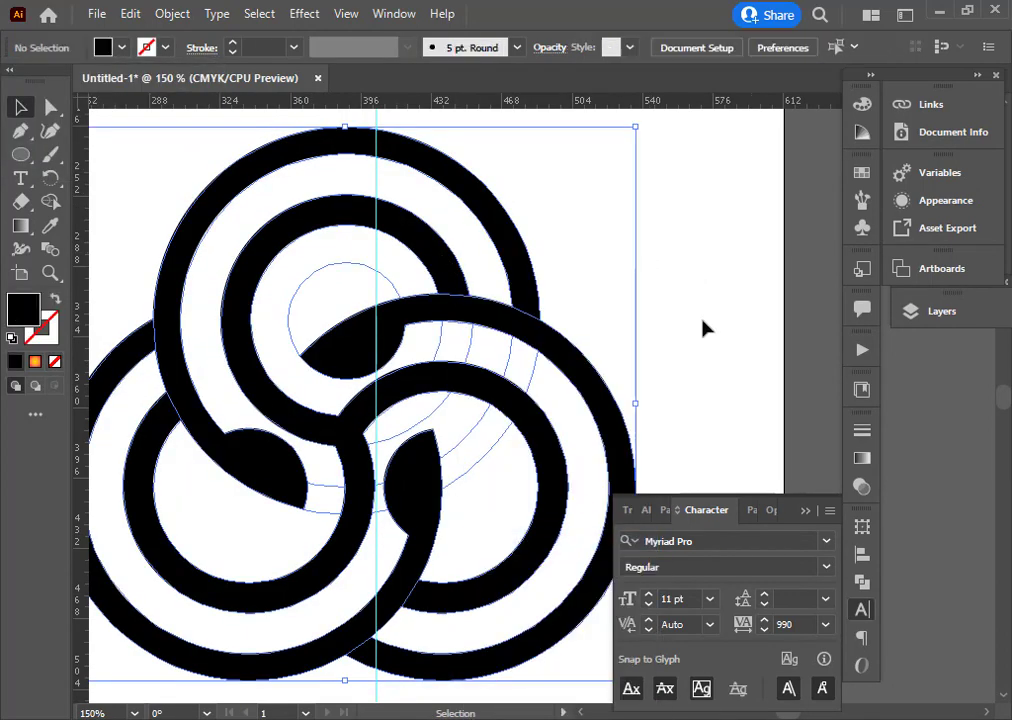
Select all the black bands together, move them clear of the leftover unfilled pieces, and delete those leftovers
{"action": "left_click", "coordinate": [362, 475]}
{"action": "left_click", "coordinate": [428, 656]}
{"action": "left_click", "coordinate": [322, 649]}
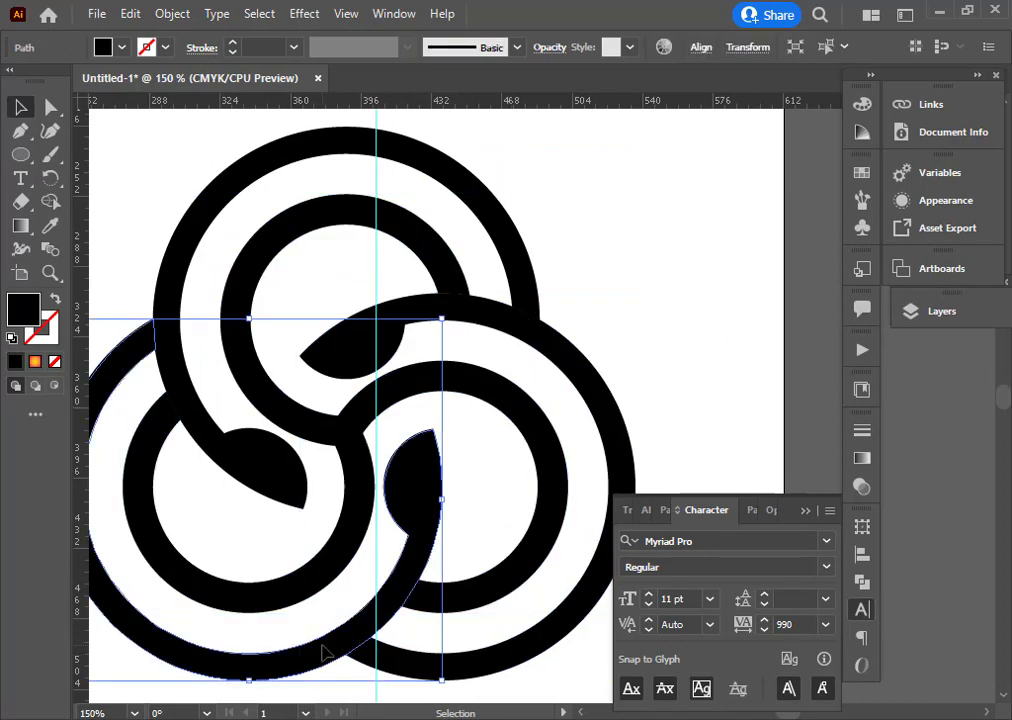
{"action": "left_click", "coordinate": [306, 595], "text": "shift"}
{"action": "left_click", "coordinate": [437, 266], "text": "shift"}
{"action": "left_click", "coordinate": [416, 221], "text": "shift"}
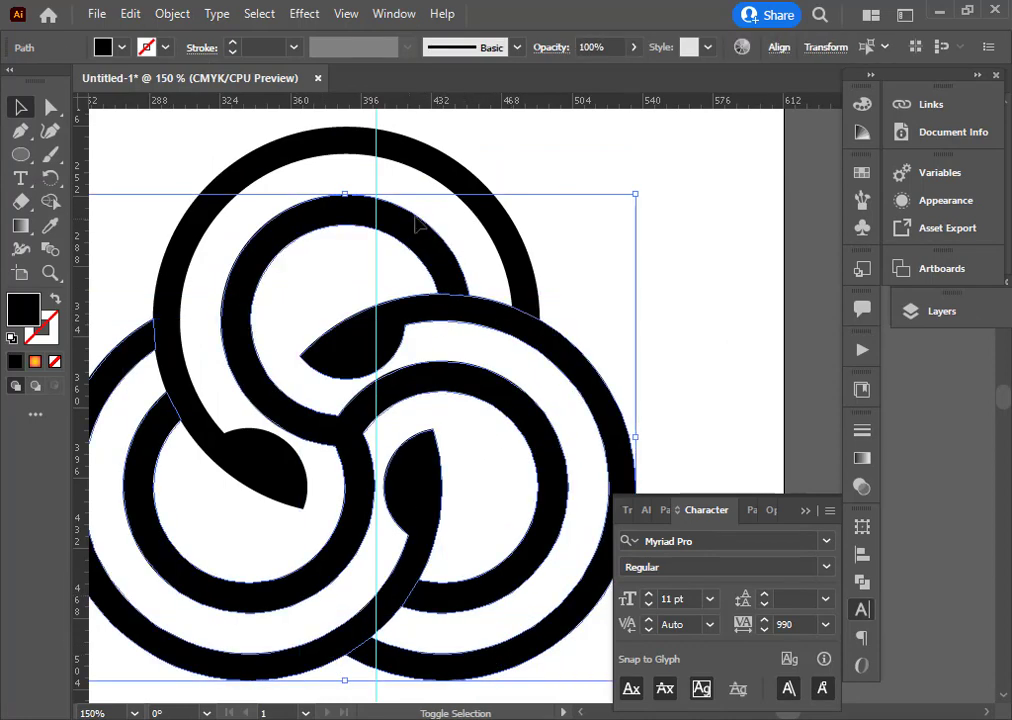
{"action": "left_click", "coordinate": [452, 180], "text": "shift"}
{"action": "key", "text": "ctrl+minus"}
{"action": "key", "text": "ctrl+minus"}
{"action": "left_click_drag", "start_coordinate": [520, 295], "coordinate": [196, 173]}
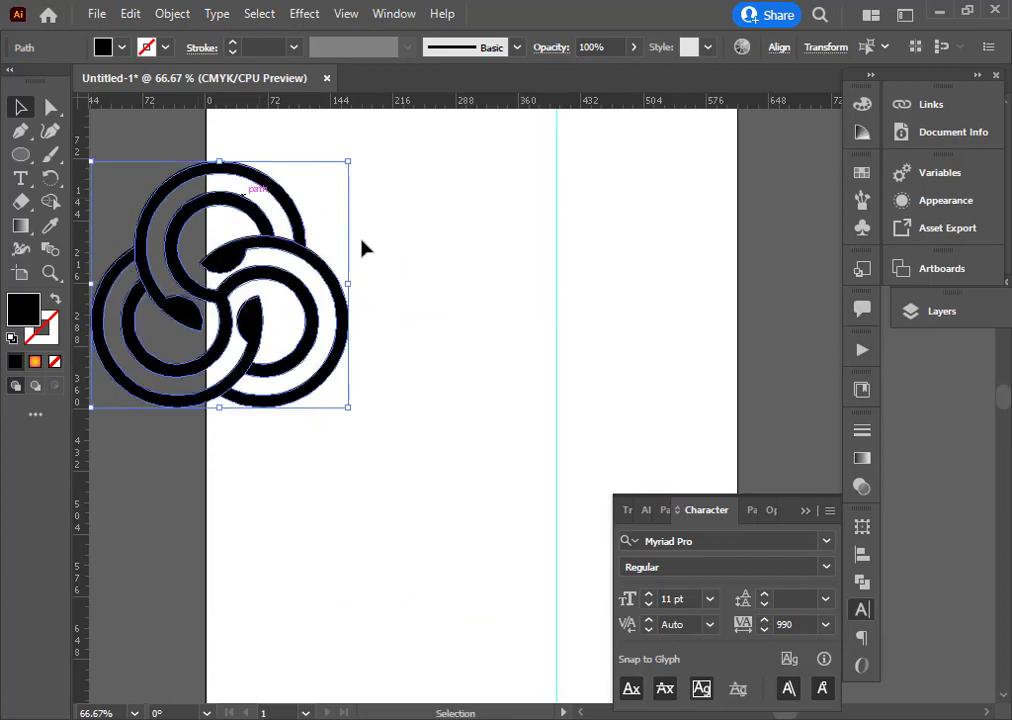
{"action": "left_click_drag", "start_coordinate": [363, 244], "coordinate": [672, 538]}
{"action": "key", "text": "Delete"}
Scale the logo down proportionally and move it fully onto the artboard
{"action": "left_click", "coordinate": [292, 282]}
{"action": "left_click_drag", "start_coordinate": [292, 282], "coordinate": [226, 341]}
{"action": "left_click_drag", "start_coordinate": [226, 341], "coordinate": [486, 402]}
{"action": "left_click_drag", "start_coordinate": [539, 282], "coordinate": [516, 305]}
{"action": "left_click_drag", "start_coordinate": [430, 407], "coordinate": [396, 383]}
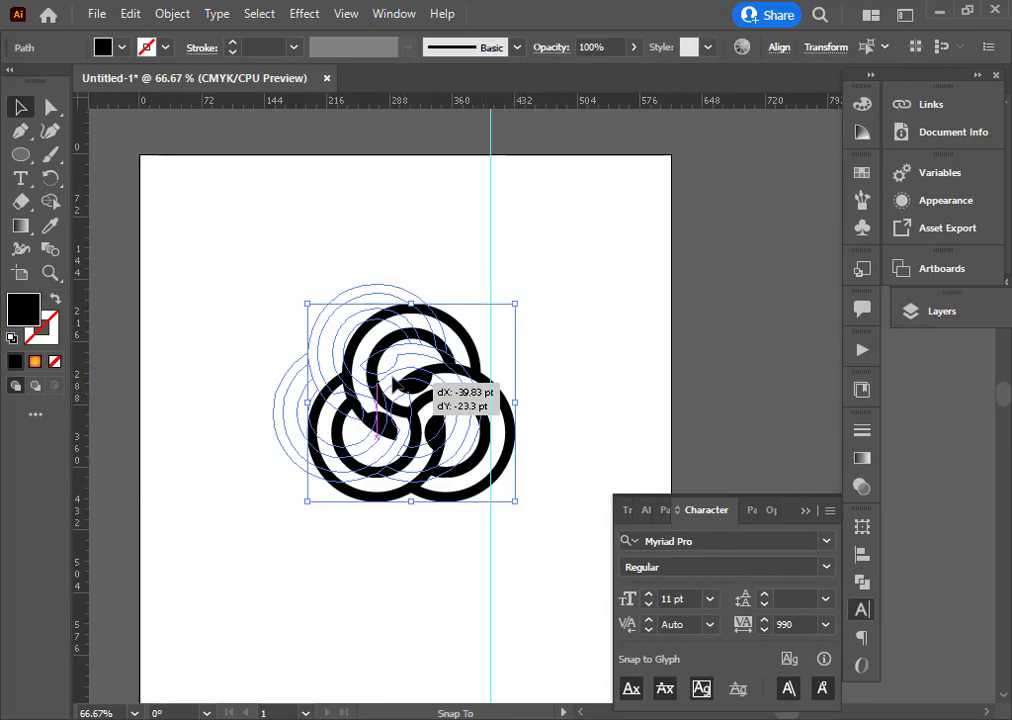
Unlock the guides and delete the vertical guide
{"action": "left_click_drag", "start_coordinate": [540, 192], "coordinate": [450, 241]}
{"action": "right_click", "coordinate": [491, 223]}
{"action": "left_click", "coordinate": [564, 528]}
{"action": "left_click_drag", "start_coordinate": [528, 300], "coordinate": [452, 249]}
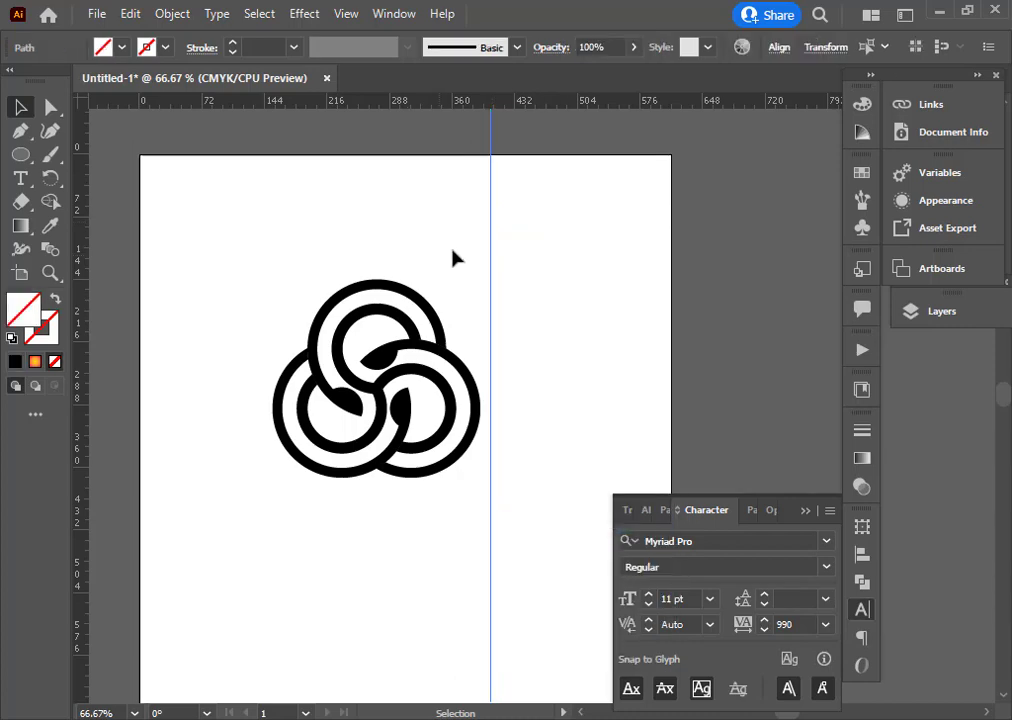
{"action": "key", "text": "Delete"}
Group the logo's parts and move the logo to the upper middle of the artboard
{"action": "scroll", "coordinate": [449, 325], "scroll_direction": "up", "scroll_amount": 1}
{"action": "left_click_drag", "start_coordinate": [393, 388], "coordinate": [481, 323]}
{"action": "key", "text": "ctrl+z"}
{"action": "left_click_drag", "start_coordinate": [501, 242], "coordinate": [237, 569]}
{"action": "right_click", "coordinate": [406, 455]}
{"action": "left_click", "coordinate": [527, 430]}
{"action": "left_click_drag", "start_coordinate": [528, 430], "coordinate": [412, 464]}
{"action": "left_click_drag", "start_coordinate": [359, 441], "coordinate": [454, 329]}
{"action": "left_click", "coordinate": [416, 586]}
Add the text "Company Name" below the logo and set its tracking to 0
{"action": "key", "text": "t"}
{"action": "left_click", "coordinate": [280, 569]}
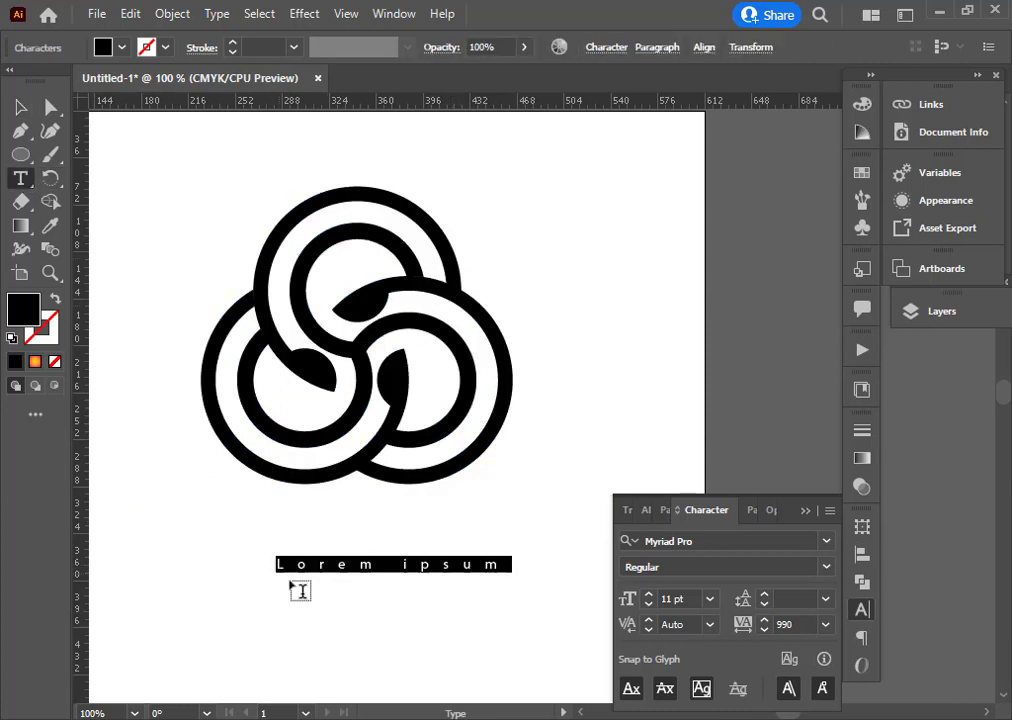
{"action": "type", "text": "Company Name"}
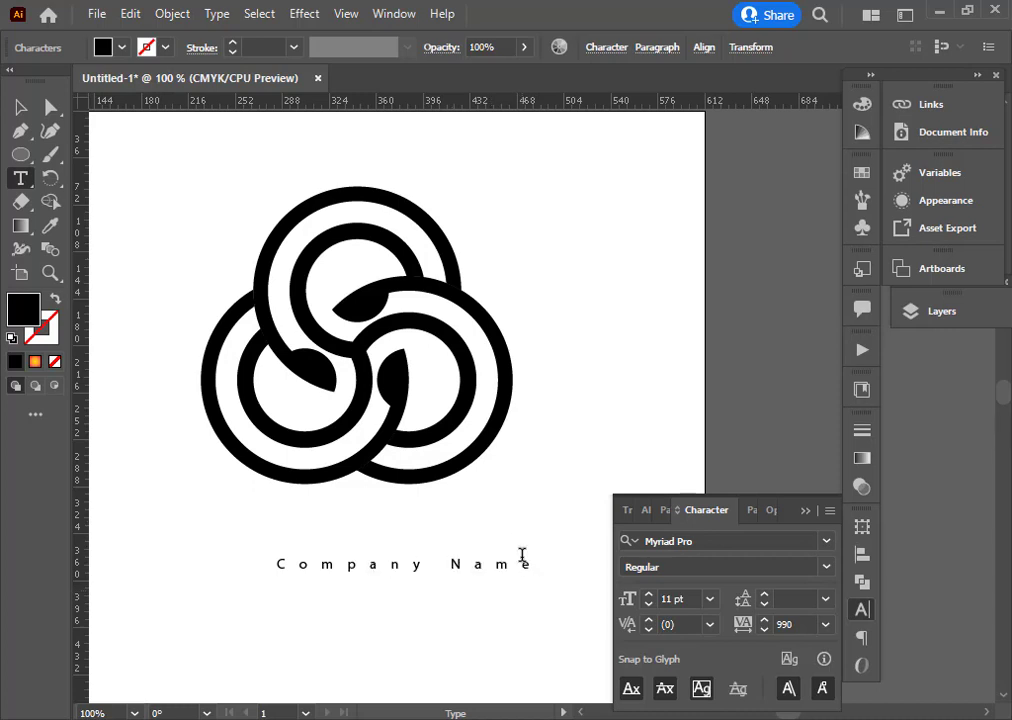
{"action": "left_click_drag", "start_coordinate": [522, 555], "coordinate": [222, 568]}
{"action": "left_click", "coordinate": [826, 624]}
{"action": "left_click", "coordinate": [845, 447]}
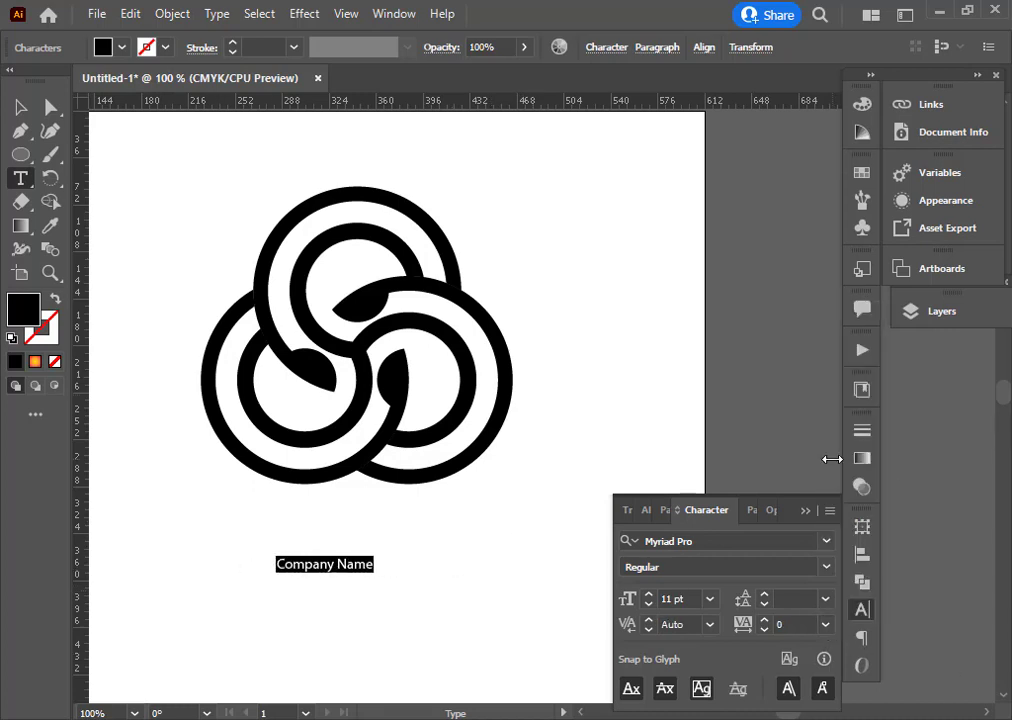
Enlarge the "Company Name" text to about 27.7 pt and centre it directly under the logo
{"action": "left_click", "coordinate": [20, 108]}
{"action": "left_click_drag", "start_coordinate": [392, 572], "coordinate": [477, 584]}
{"action": "left_click_drag", "start_coordinate": [359, 572], "coordinate": [419, 558]}
{"action": "left_click", "coordinate": [415, 606]}
Duplicate the "Company Name" line just beneath itself and replace the copy's text with "Logo Desing"
{"action": "left_click", "coordinate": [418, 524]}
{"action": "left_click_drag", "start_coordinate": [481, 556], "coordinate": [238, 556]}
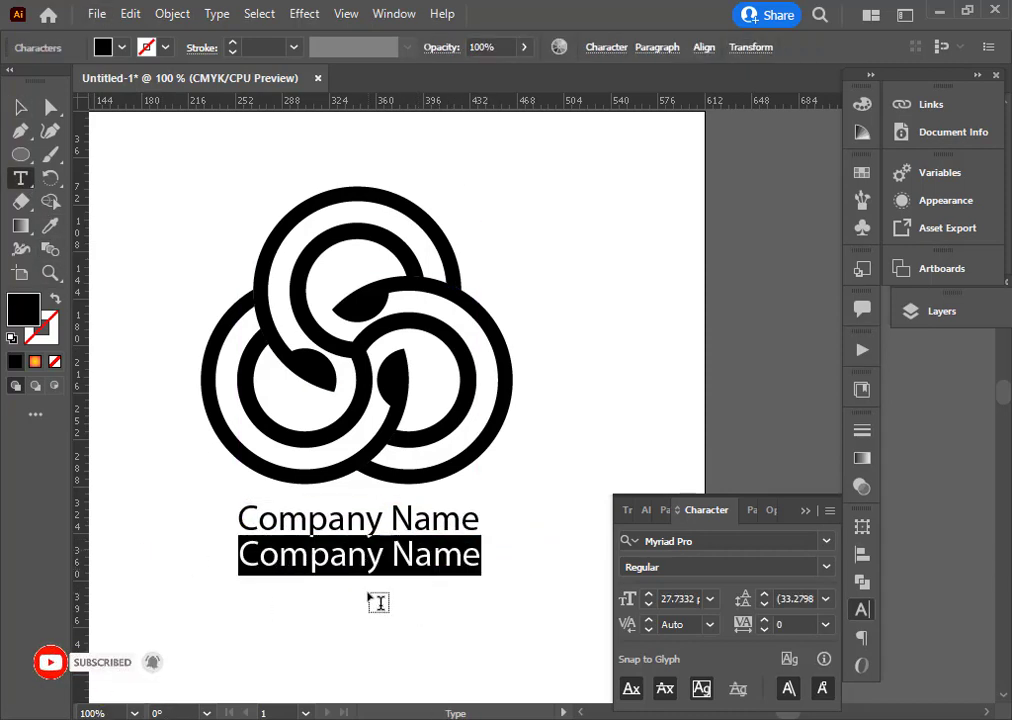
{"action": "type", "text": "Logo Desing"}
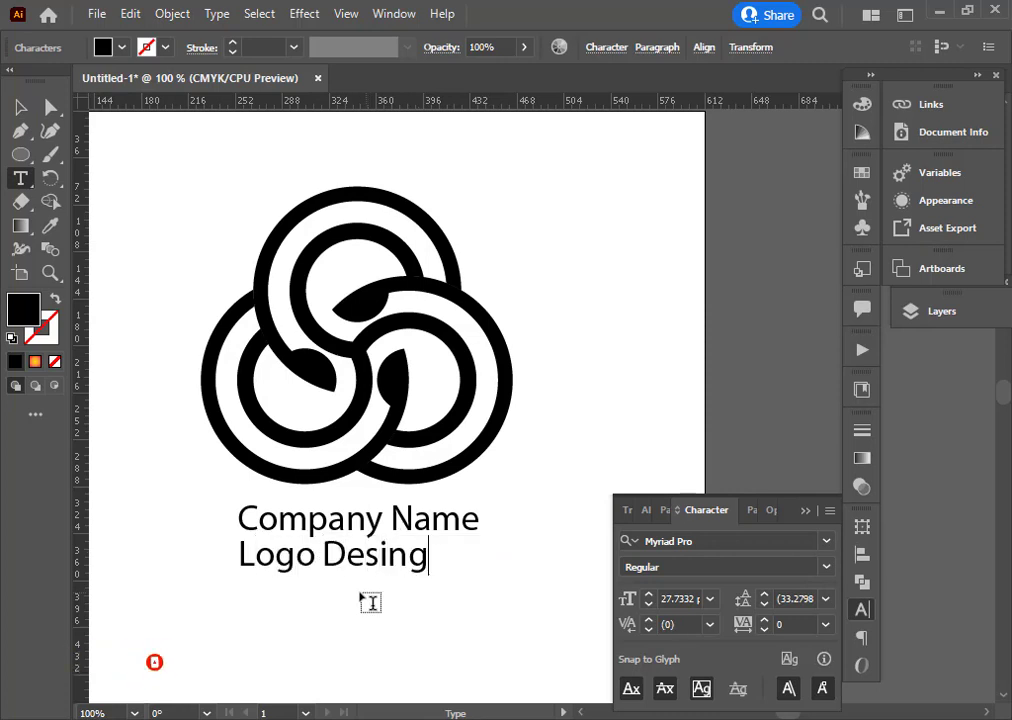
Set the "Logo Desing" line to 16 pt with a tracking of 600 to match the company name's width
{"action": "left_click_drag", "start_coordinate": [430, 556], "coordinate": [111, 567]}
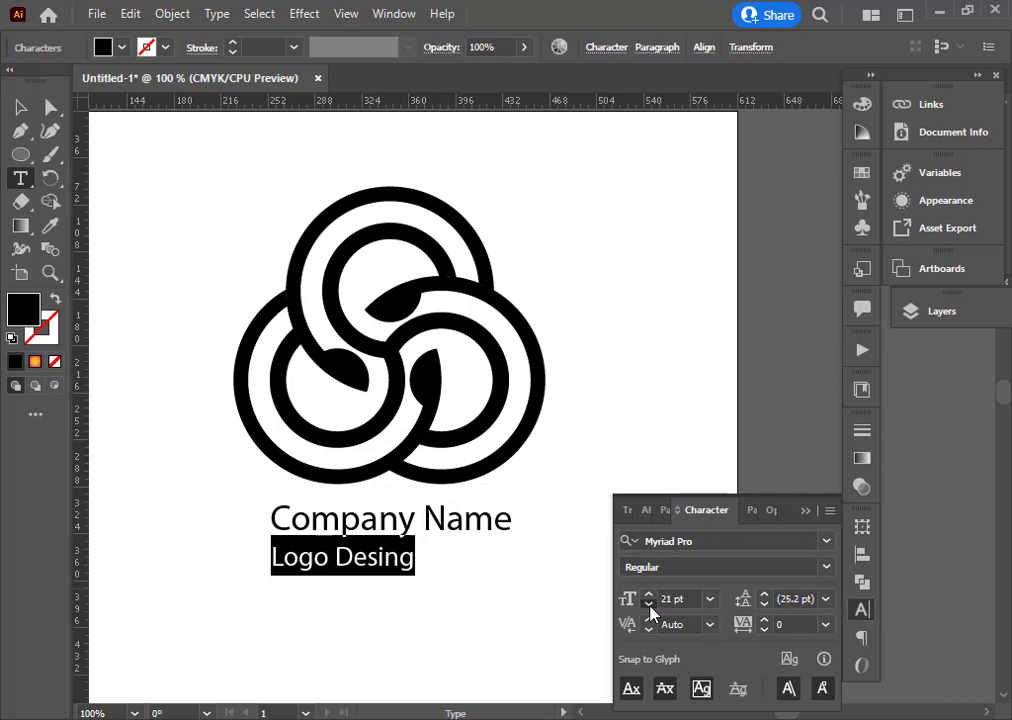
{"action": "left_click", "coordinate": [764, 621]}
{"action": "left_click", "coordinate": [826, 625]}
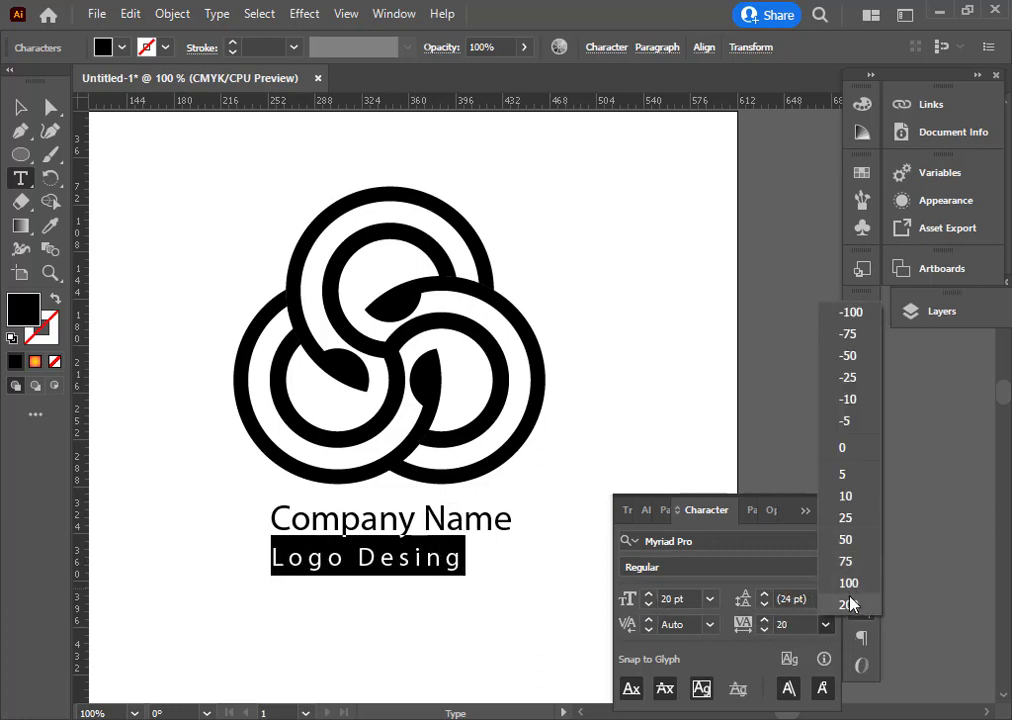
{"action": "left_click", "coordinate": [853, 607]}
{"action": "type", "text": "50"}
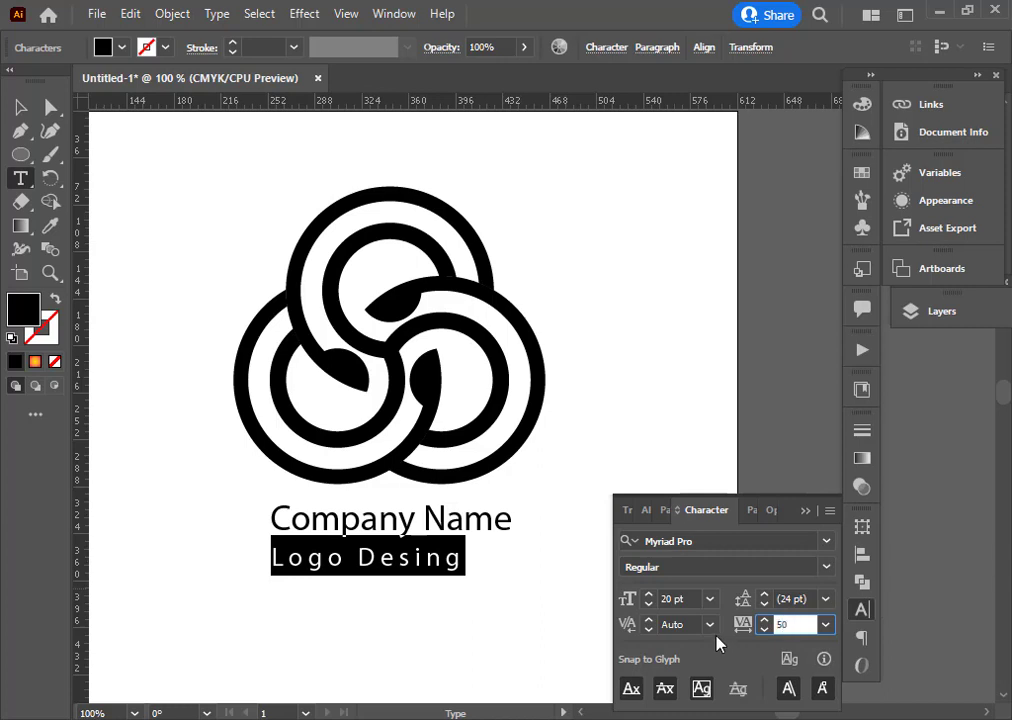
{"action": "key", "text": "BackSpace"}
{"action": "key", "text": "BackSpace"}
{"action": "type", "text": "800"}
{"action": "key", "text": "Return"}
{"action": "type", "text": "6"}
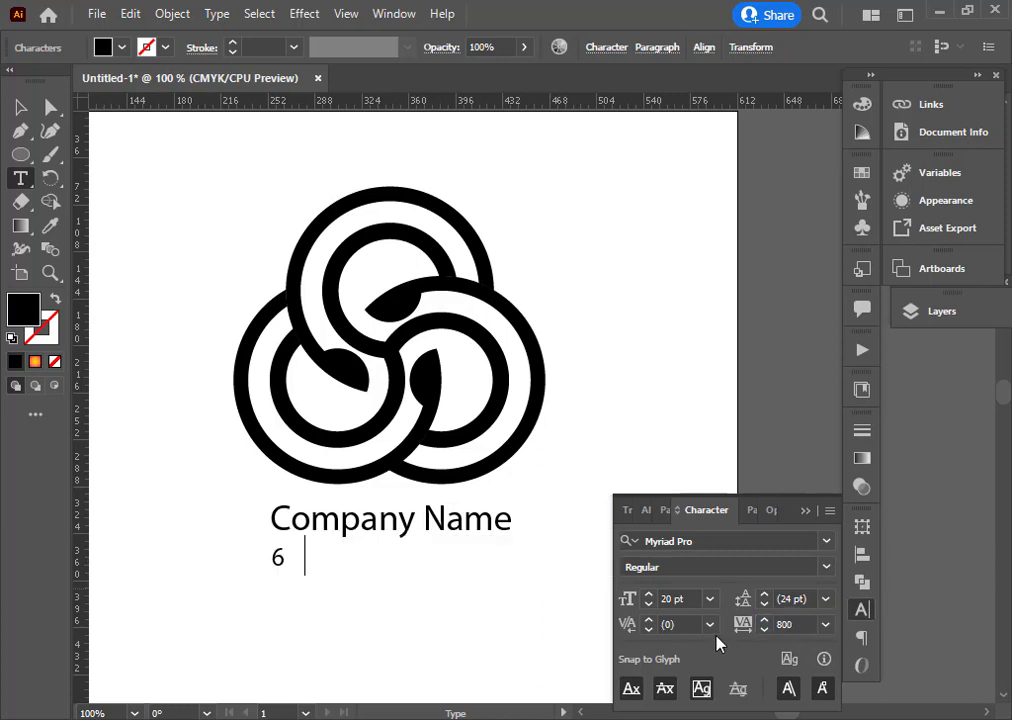
{"action": "key", "text": "ctrl+z"}
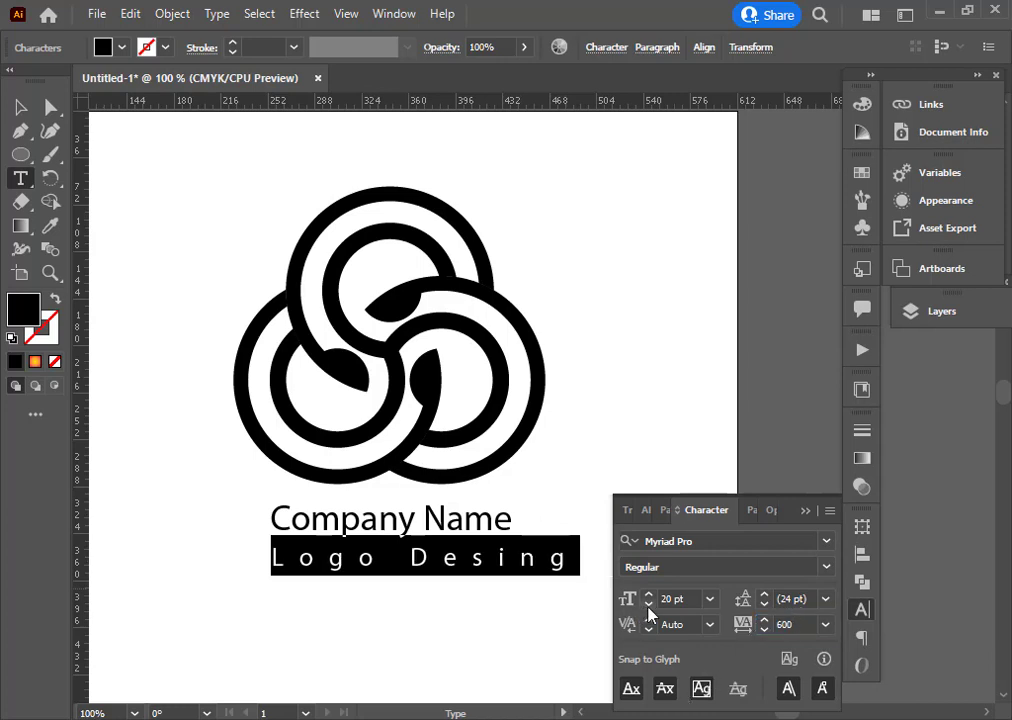
{"action": "left_click", "coordinate": [20, 106]}
{"action": "left_click", "coordinate": [515, 516]}
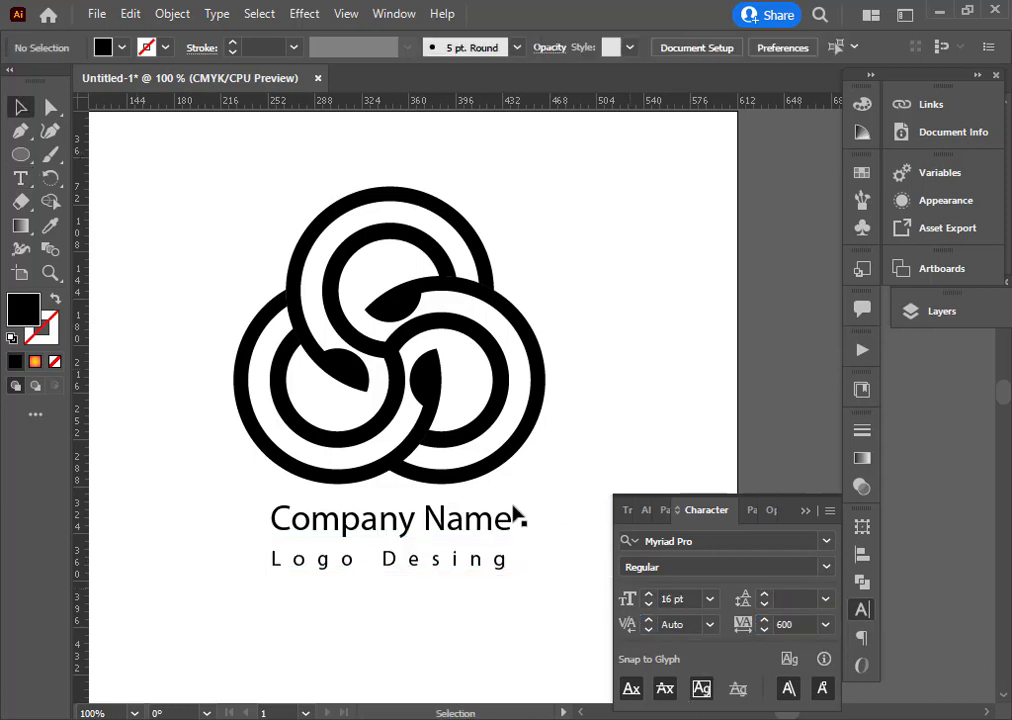
Nudge the "Logo Desing" line upward until it sits tightly beneath "Company Name"
{"action": "left_click", "coordinate": [475, 575]}
{"action": "key", "text": "Up"}
{"action": "key", "text": "Up"}
{"action": "key", "text": "Up"}
{"action": "key", "text": "Up"}
{"action": "key", "text": "Up"}
{"action": "key", "text": "Up"}
{"action": "key", "text": "Up"}
{"action": "key", "text": "Up"}
{"action": "key", "text": "Up"}
{"action": "key", "text": "Up"}
{"action": "key", "text": "Up"}
{"action": "key", "text": "Up"}
{"action": "key", "text": "Up"}
{"action": "key", "text": "Up"}
{"action": "key", "text": "Up"}
{"action": "key", "text": "Up"}
{"action": "key", "text": "Up"}
{"action": "key", "text": "Up"}
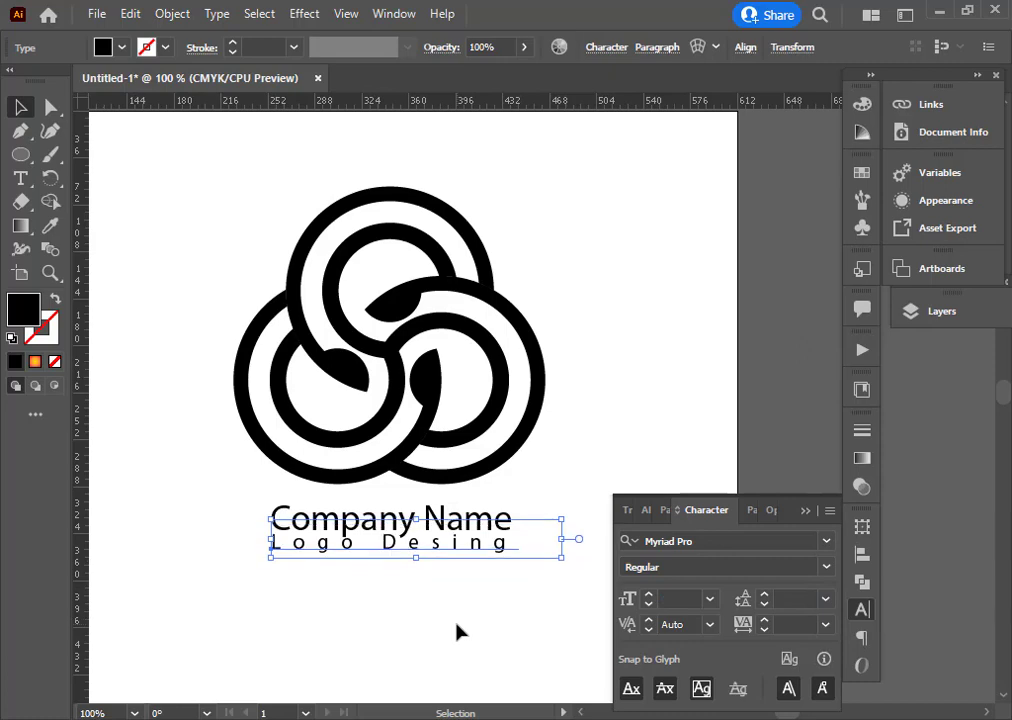
{"action": "left_click", "coordinate": [468, 638]}
Select the logo and both text lines and group them
{"action": "key", "text": "ctrl+minus"}
{"action": "key", "text": "ctrl+minus"}
{"action": "left_click_drag", "start_coordinate": [421, 551], "coordinate": [282, 551]}
{"action": "left_click_drag", "start_coordinate": [436, 505], "coordinate": [243, 293]}
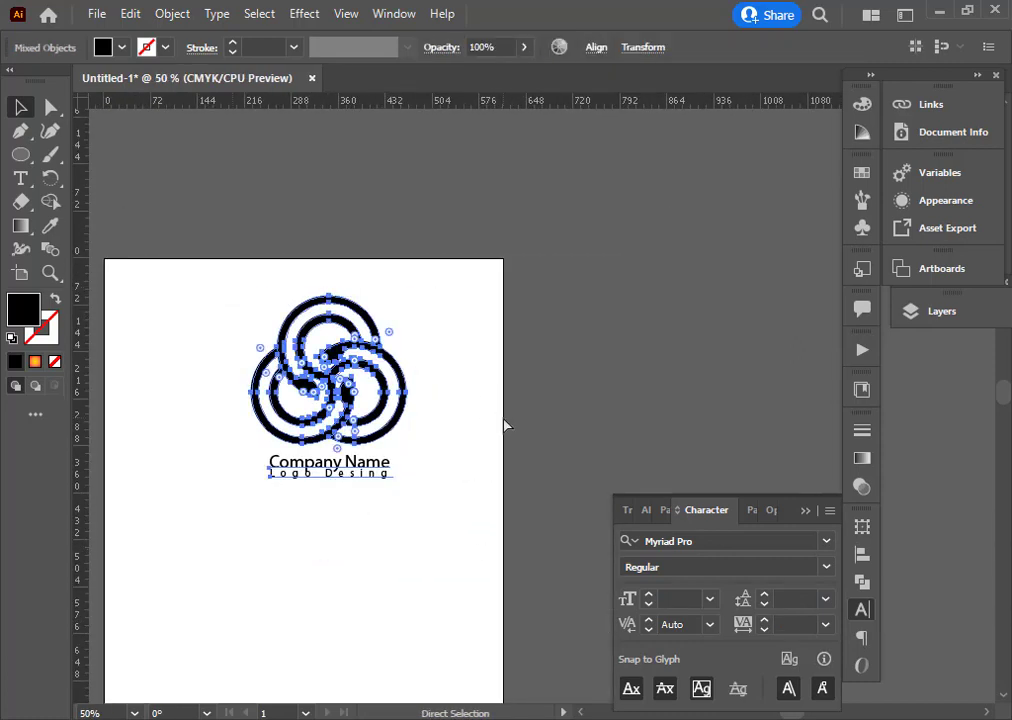
{"action": "key", "text": "ctrl+g"}
Move the grouped logo and text to the middle of the artboard
{"action": "left_click_drag", "start_coordinate": [502, 440], "coordinate": [605, 343]}
{"action": "left_click", "coordinate": [500, 448]}
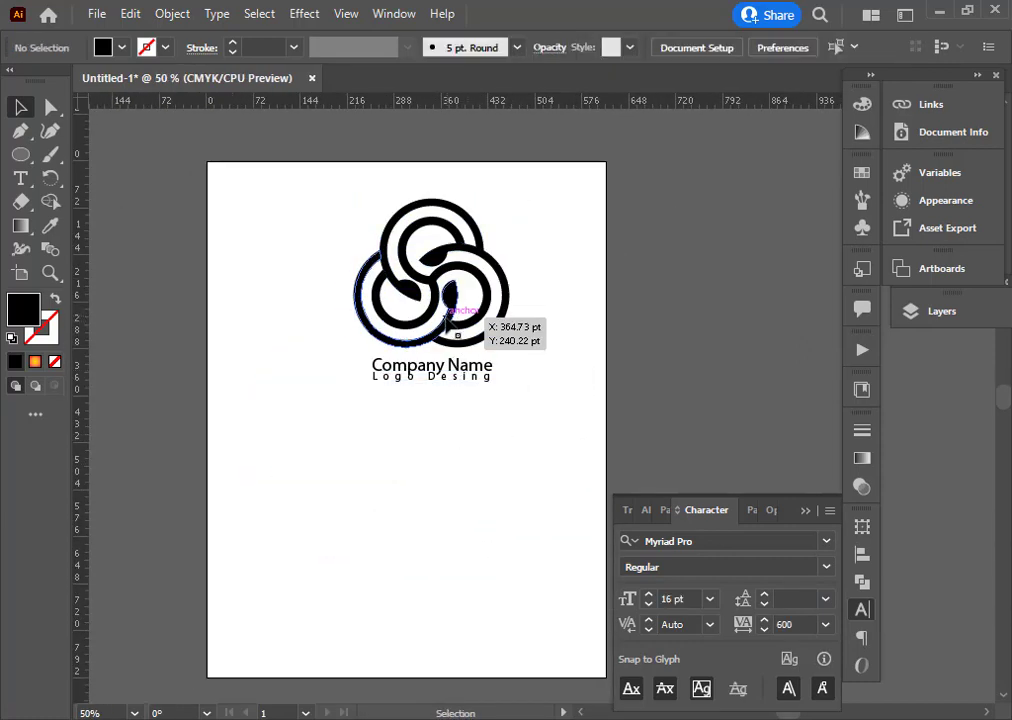
{"action": "left_click_drag", "start_coordinate": [452, 289], "coordinate": [434, 458]}
{"action": "left_click", "coordinate": [515, 479]}
{"action": "left_click", "coordinate": [503, 543]}
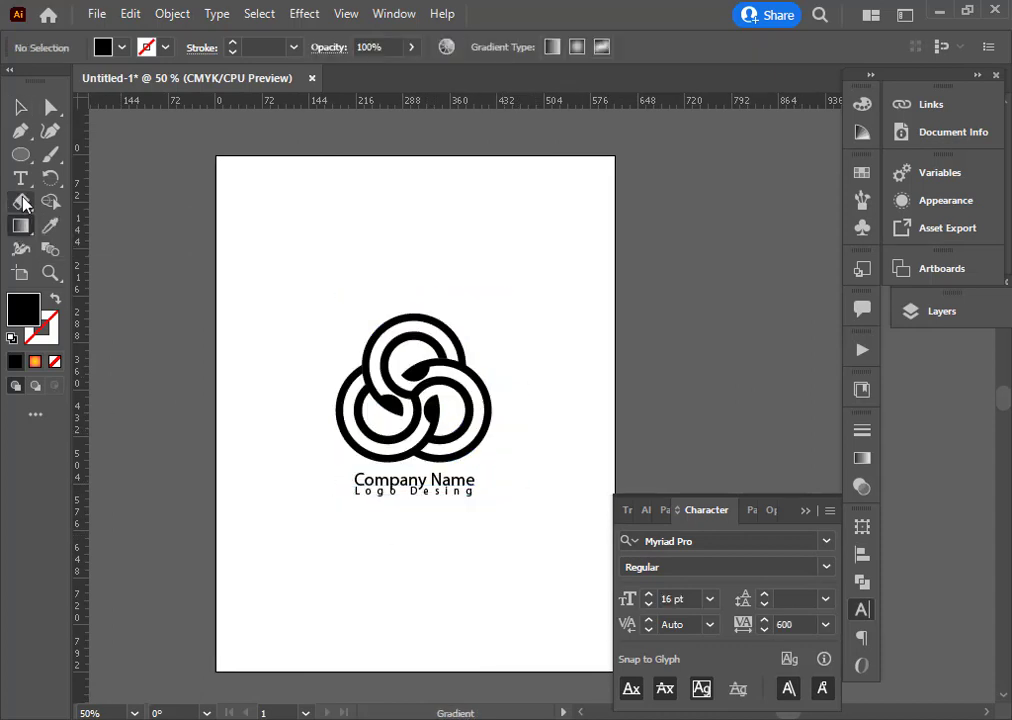
Draw a rectangle spanning the artboard's full width over the logo and its text
{"action": "left_click_drag", "start_coordinate": [20, 155], "coordinate": [100, 154]}
{"action": "left_click_drag", "start_coordinate": [217, 296], "coordinate": [614, 542]}
Fill the rectangle with the White, Black gradient preset and make the gradient radial
{"action": "left_click", "coordinate": [862, 458]}
{"action": "left_click", "coordinate": [645, 456]}
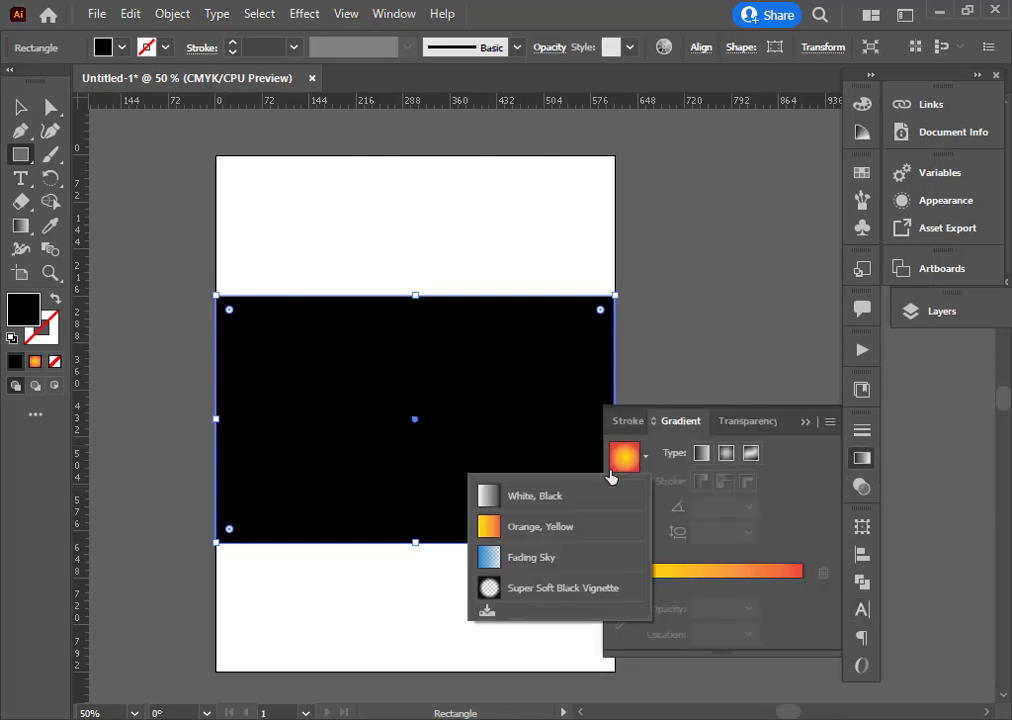
{"action": "left_click", "coordinate": [525, 492]}
{"action": "left_click", "coordinate": [726, 454]}
Change the gradient's black outer stop to the grey swatch C=0 M=0 Y=0 K=40
{"action": "double_click", "coordinate": [802, 608]}
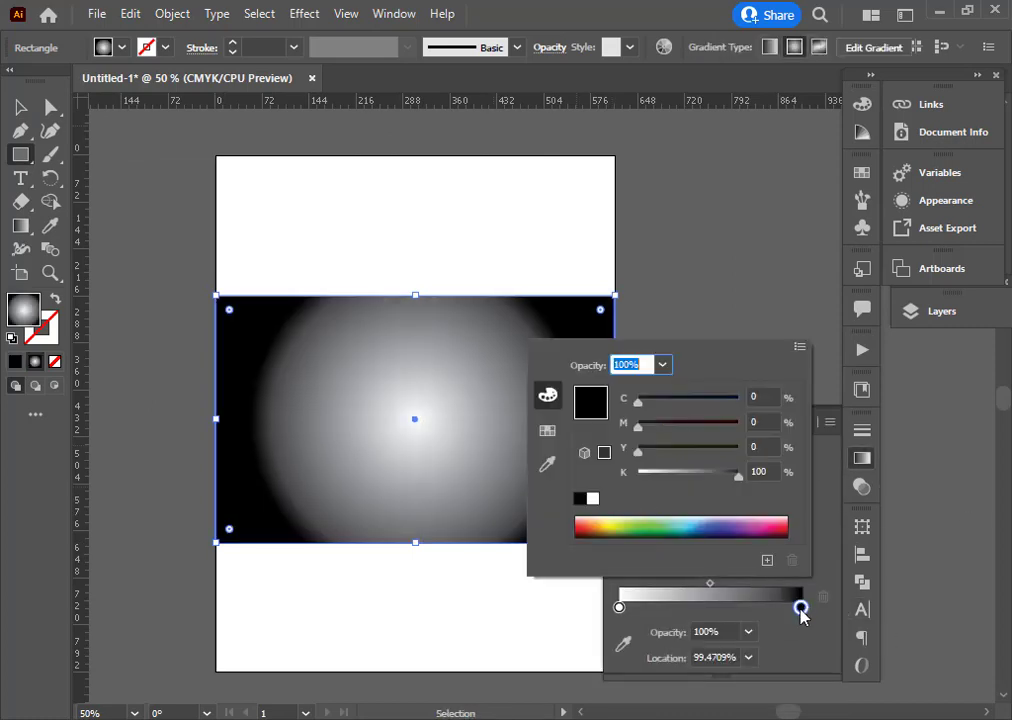
{"action": "left_click", "coordinate": [547, 430]}
{"action": "left_click", "coordinate": [686, 431]}
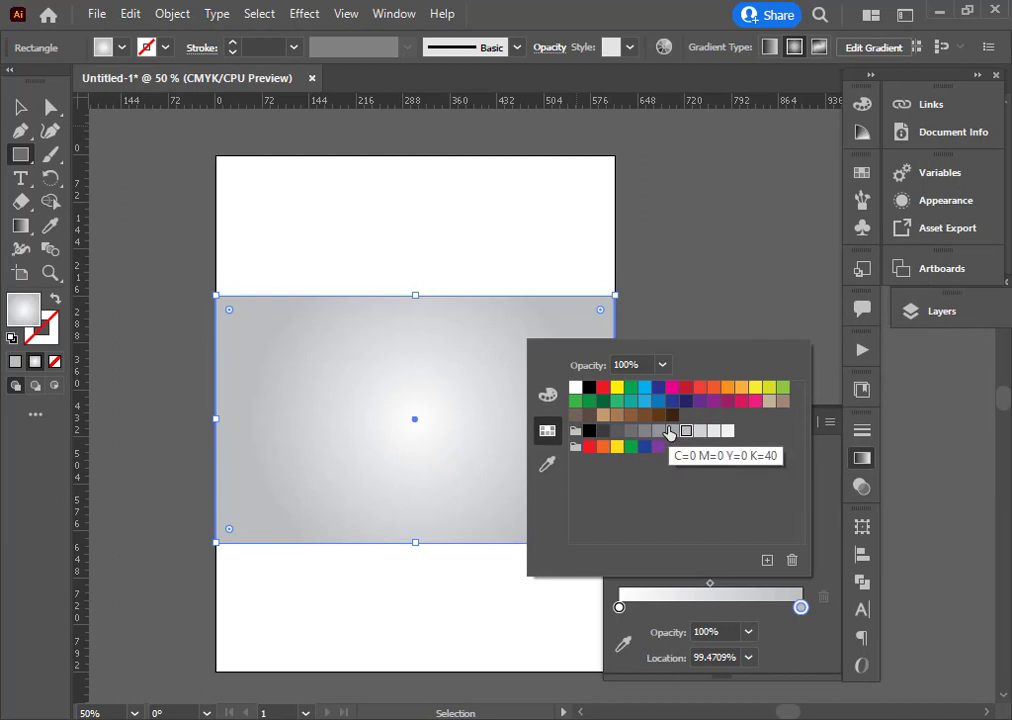
{"action": "left_click", "coordinate": [672, 431]}
{"action": "left_click", "coordinate": [806, 328]}
Send the gradient rectangle to the back, behind the logo and text, and shift it slightly upward
{"action": "right_click", "coordinate": [428, 440]}
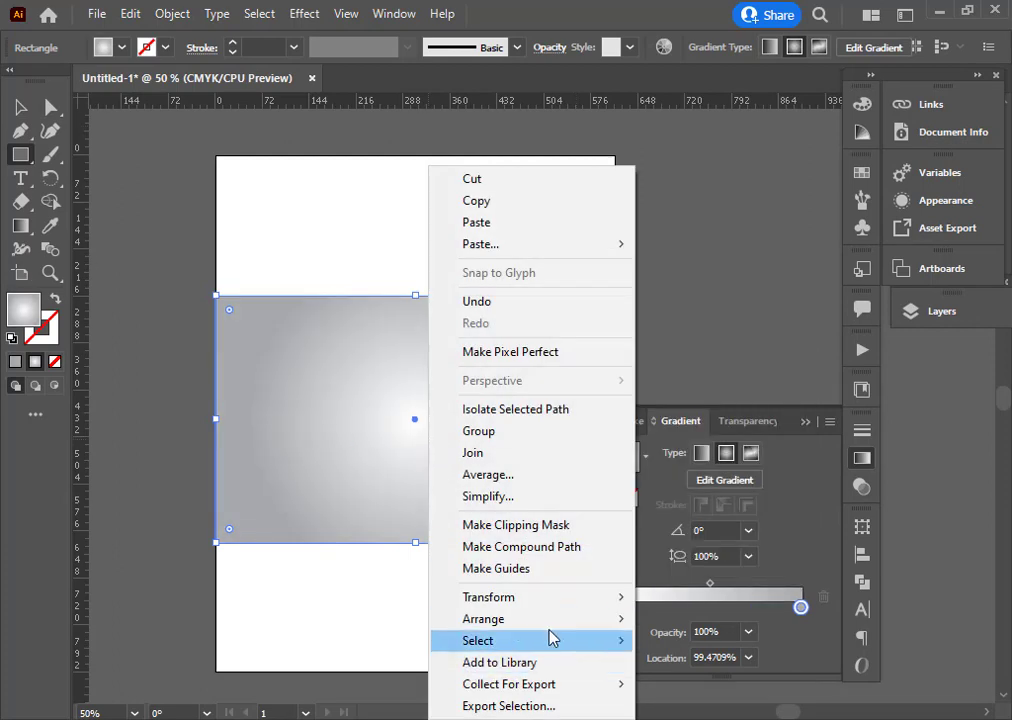
{"action": "mouse_move", "coordinate": [547, 618]}
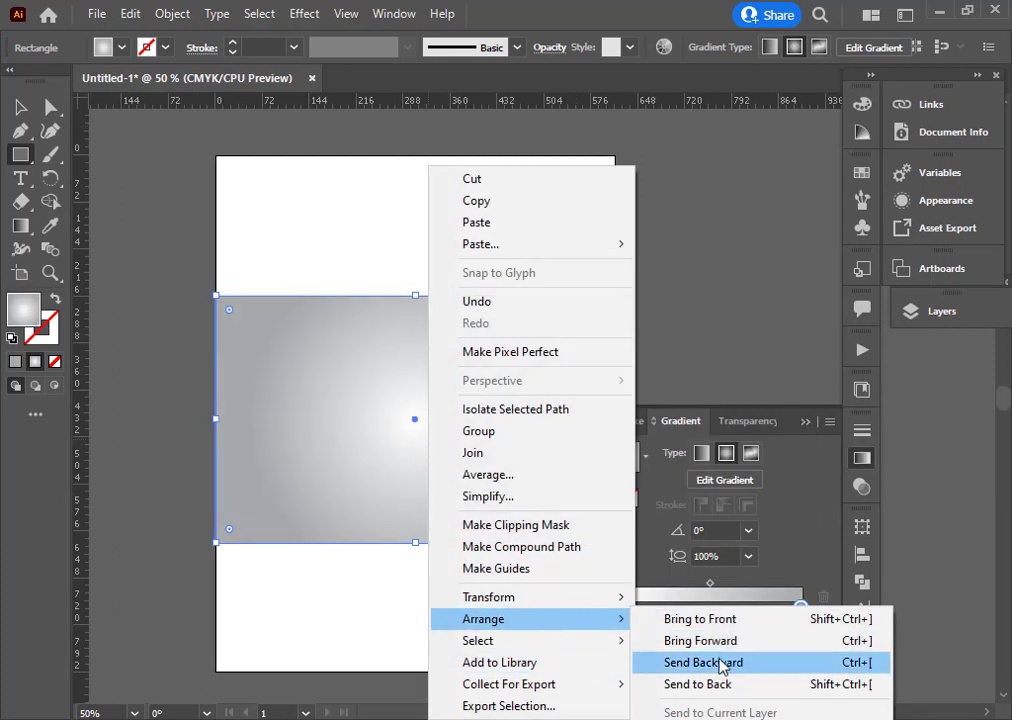
{"action": "left_click", "coordinate": [722, 684]}
{"action": "left_click", "coordinate": [18, 107]}
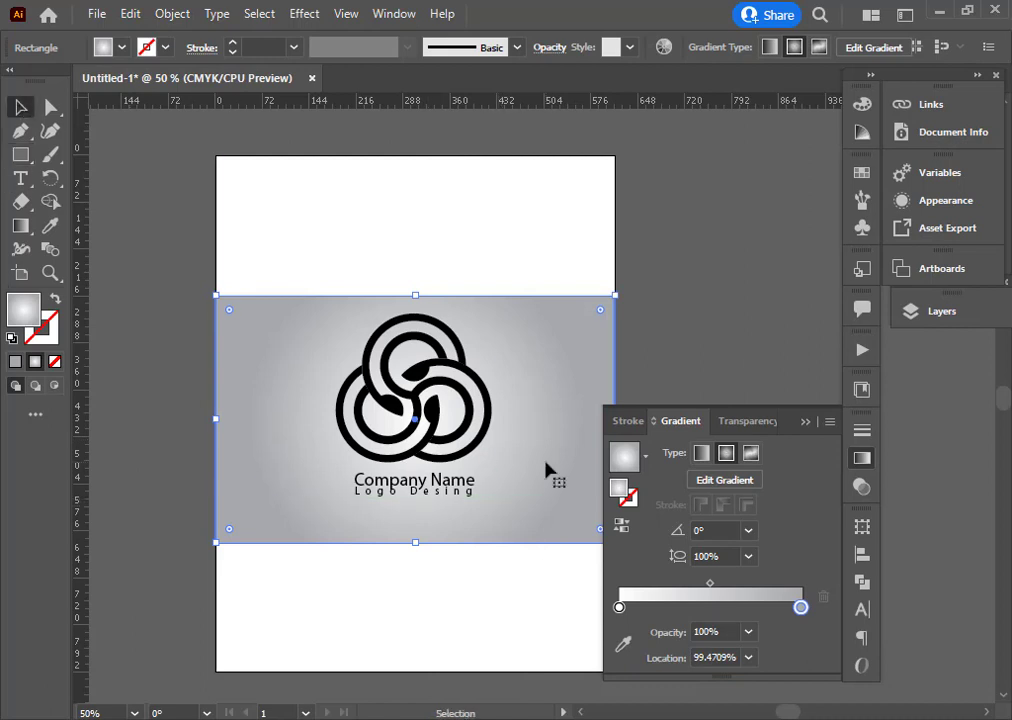
{"action": "left_click", "coordinate": [734, 390]}
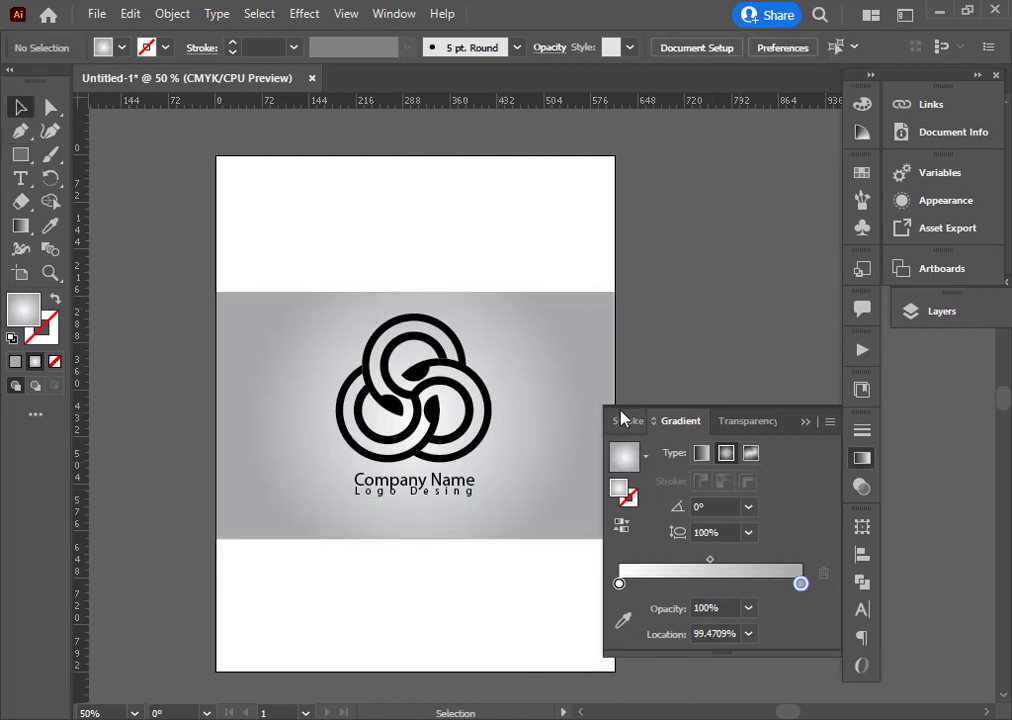
{"action": "left_click", "coordinate": [793, 432]}
{"action": "scroll", "coordinate": [594, 452], "scroll_direction": "up", "scroll_amount": 2}
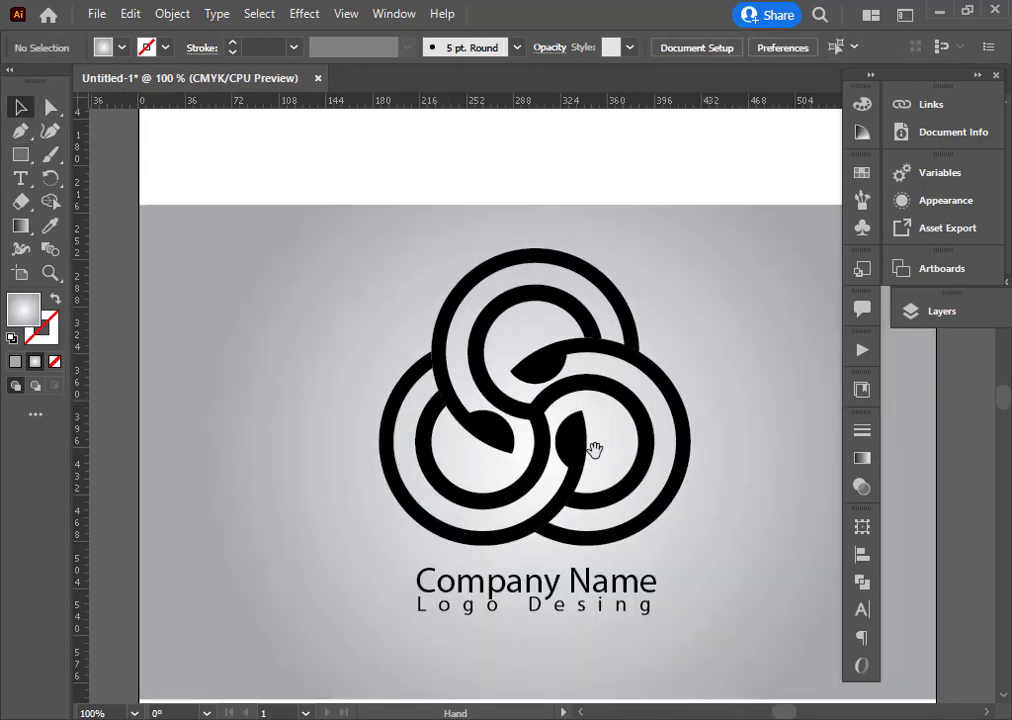